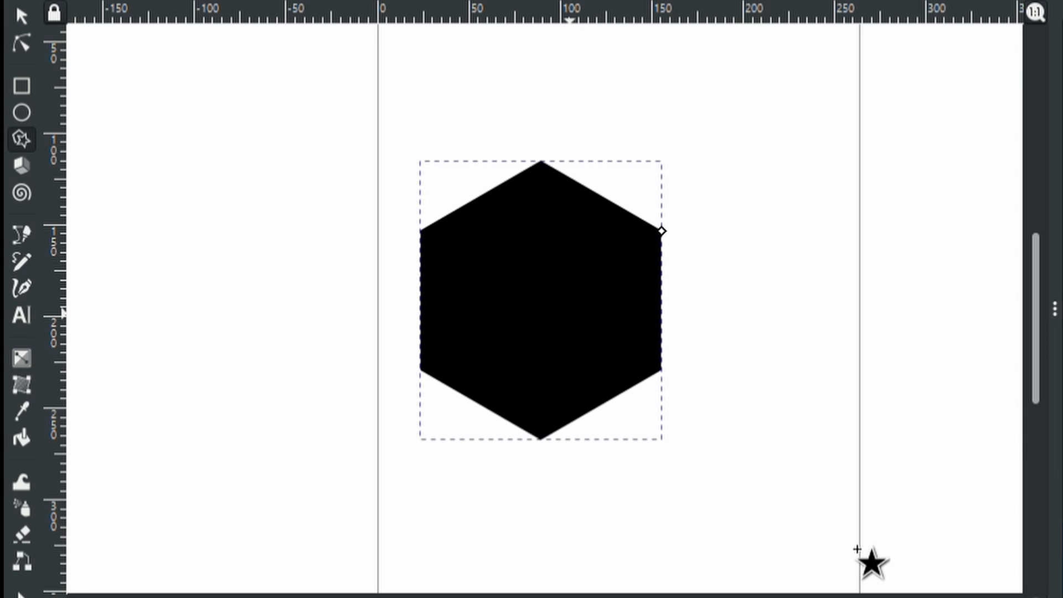
Step: Duplicate the hexagon, snap the copy above the original so they overlap in a diamond, and fill the copy red
key("s")
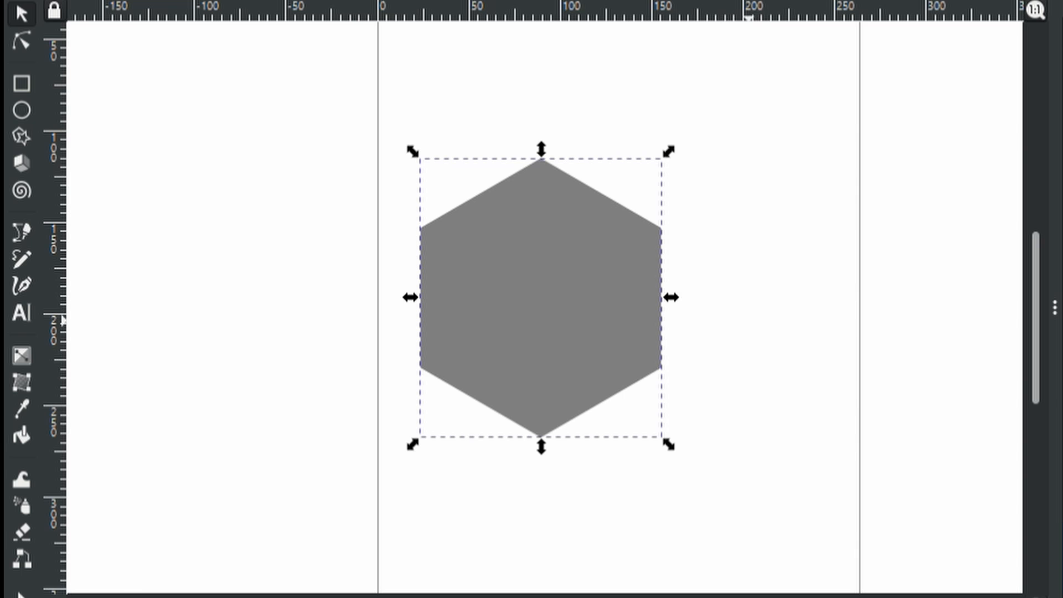
left_click_drag(748, 326, 770, 375)
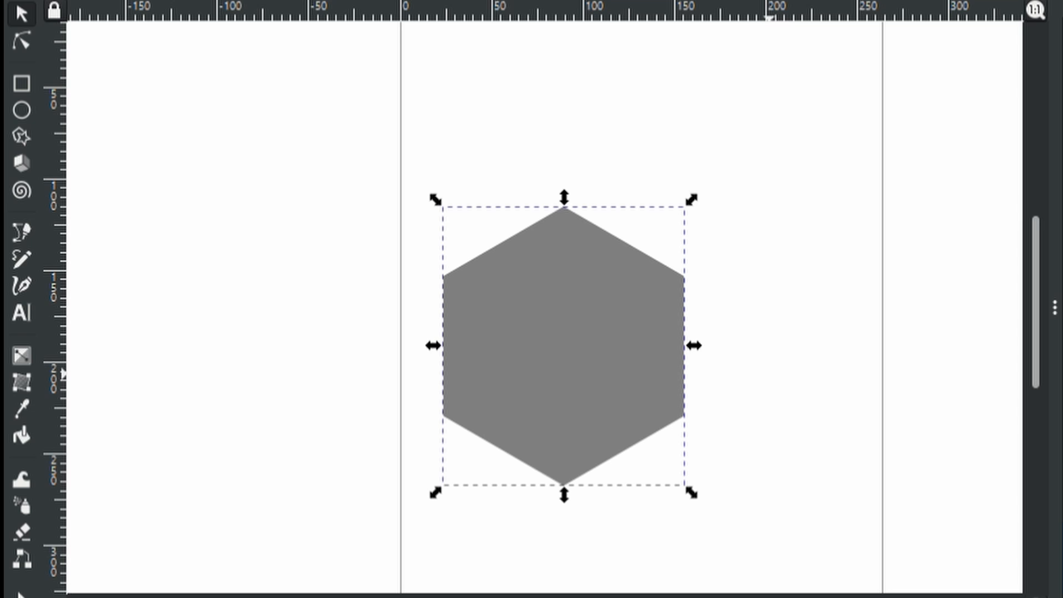
key("ctrl+d")
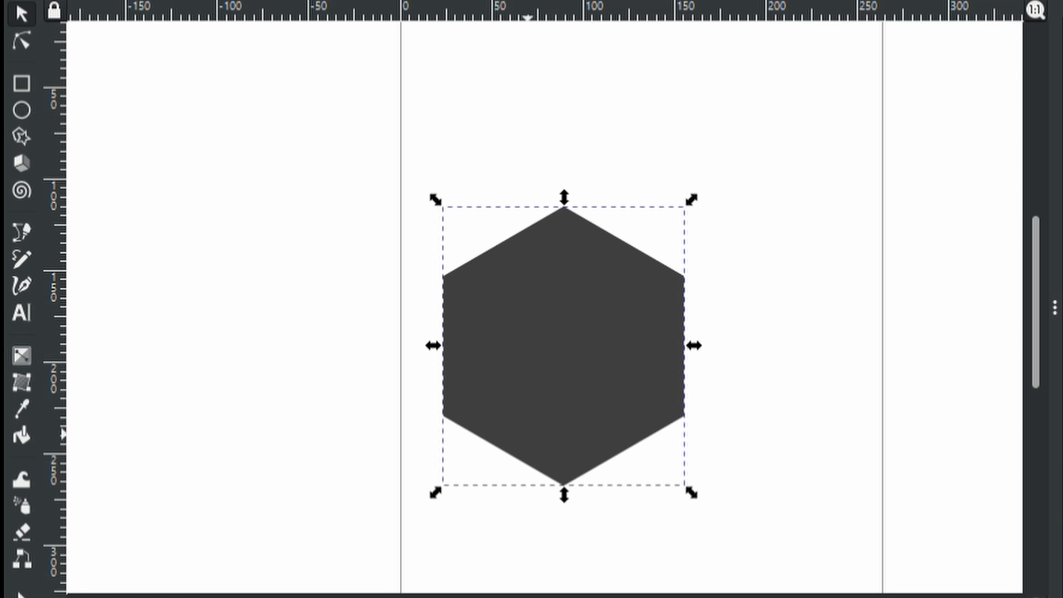
left_click_drag(548, 393, 836, 394)
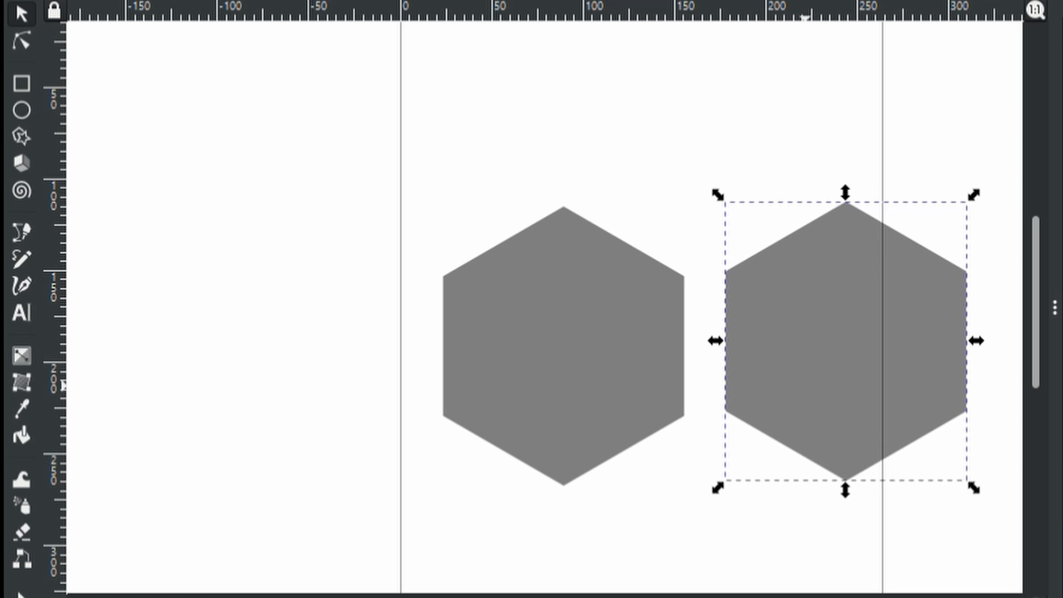
left_click_drag(831, 373, 527, 238)
left_click_drag(791, 441, 790, 438)
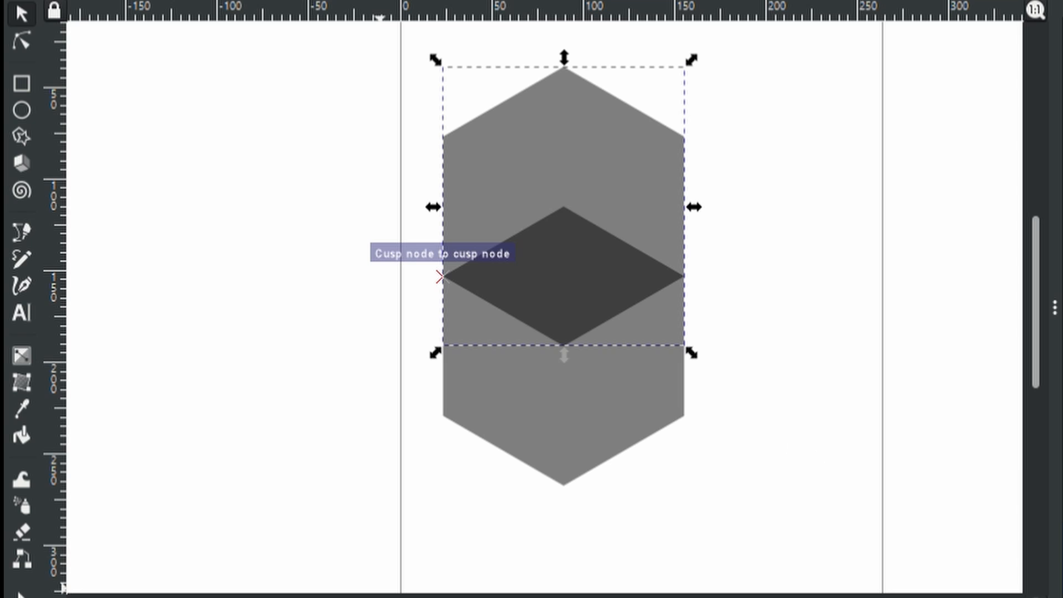
left_click(380, 596)
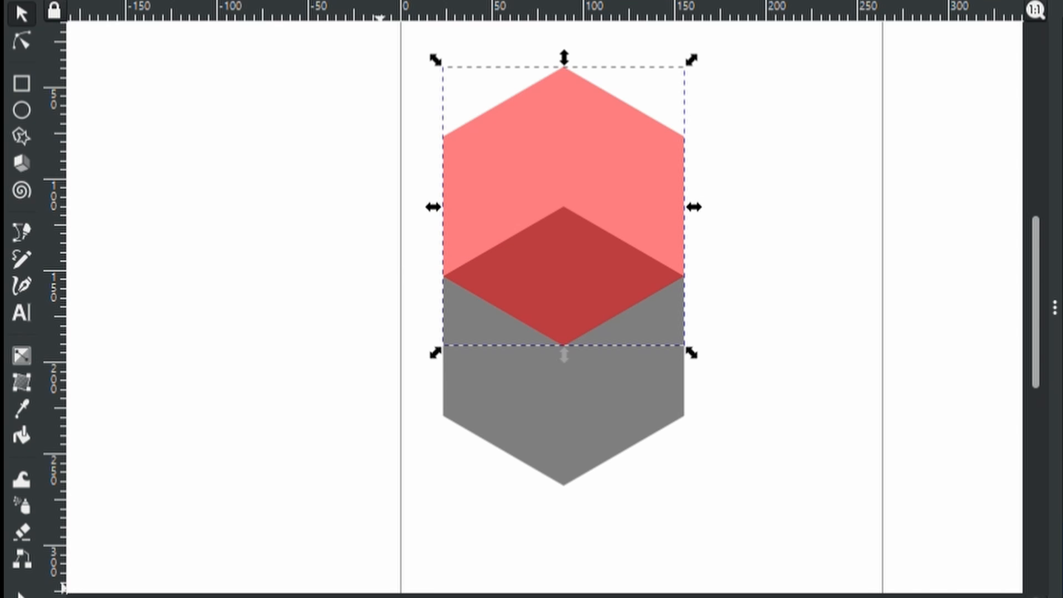
Step: Duplicate the lower grey hexagon and intersect the copy with the red hexagon to form the cube's red top face
left_click(622, 412, "shift")
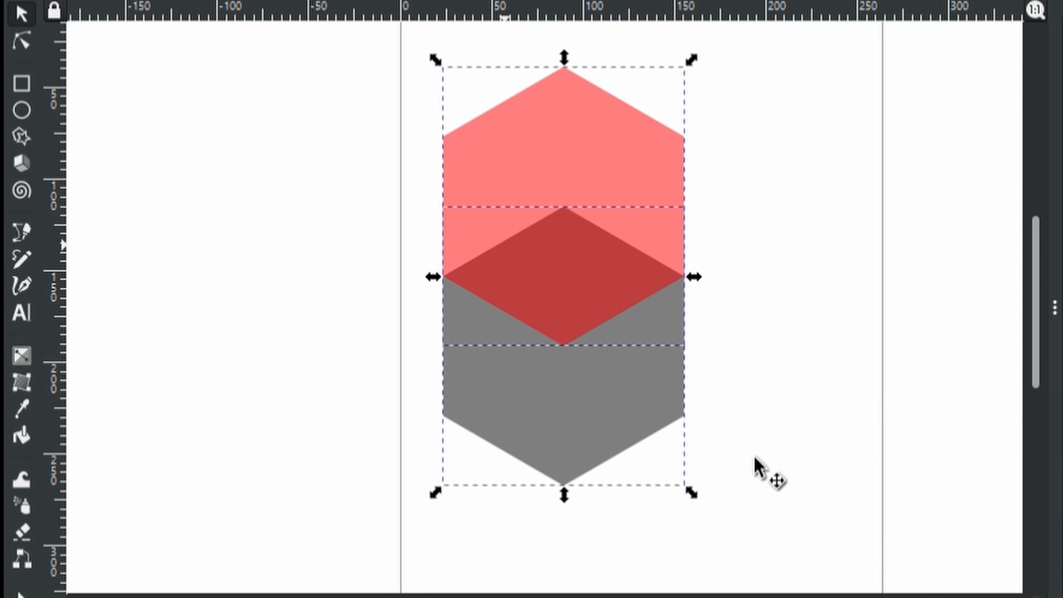
left_click(805, 405)
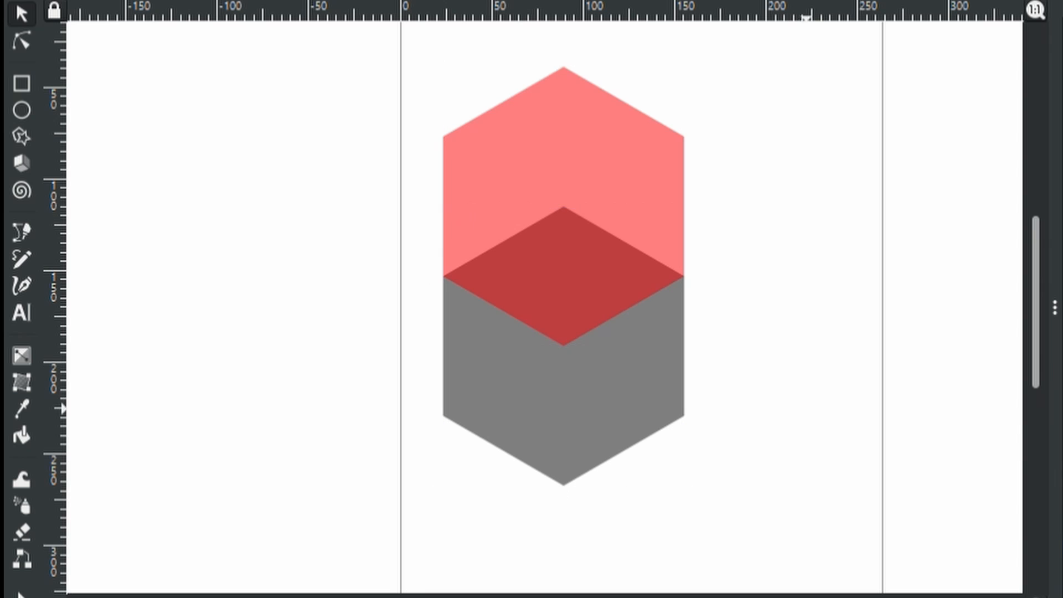
left_click(596, 403)
key("ctrl+d")
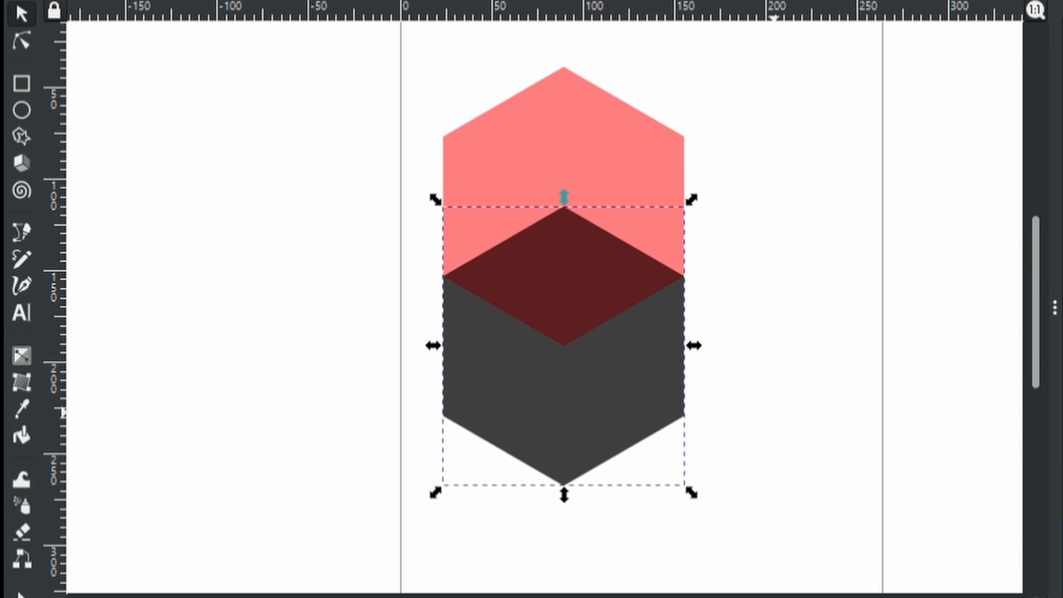
left_click(773, 340)
left_click(620, 152)
left_click(591, 399, "shift")
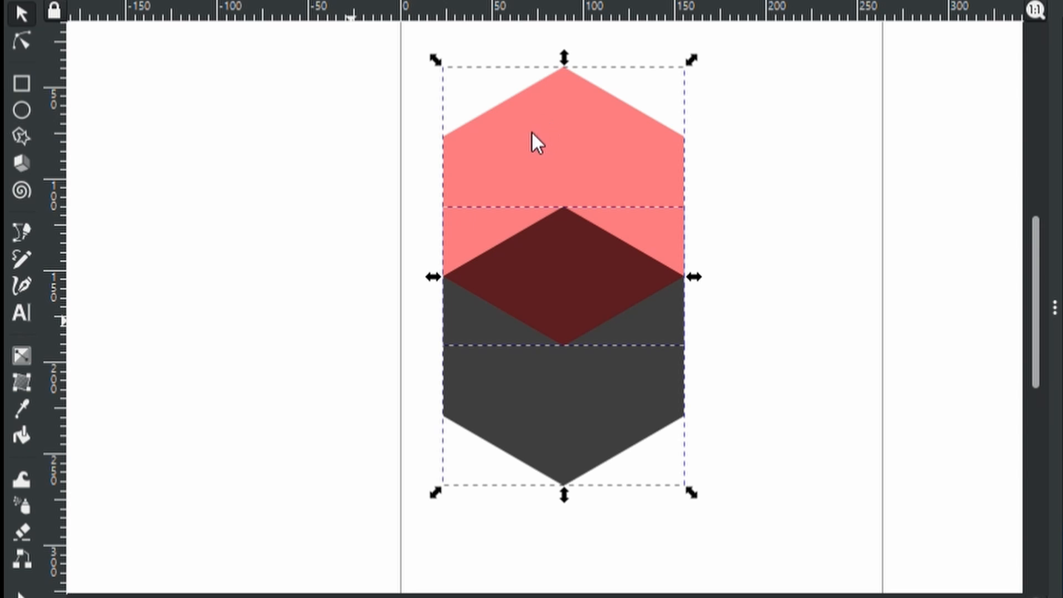
left_click(533, 146)
key("Escape")
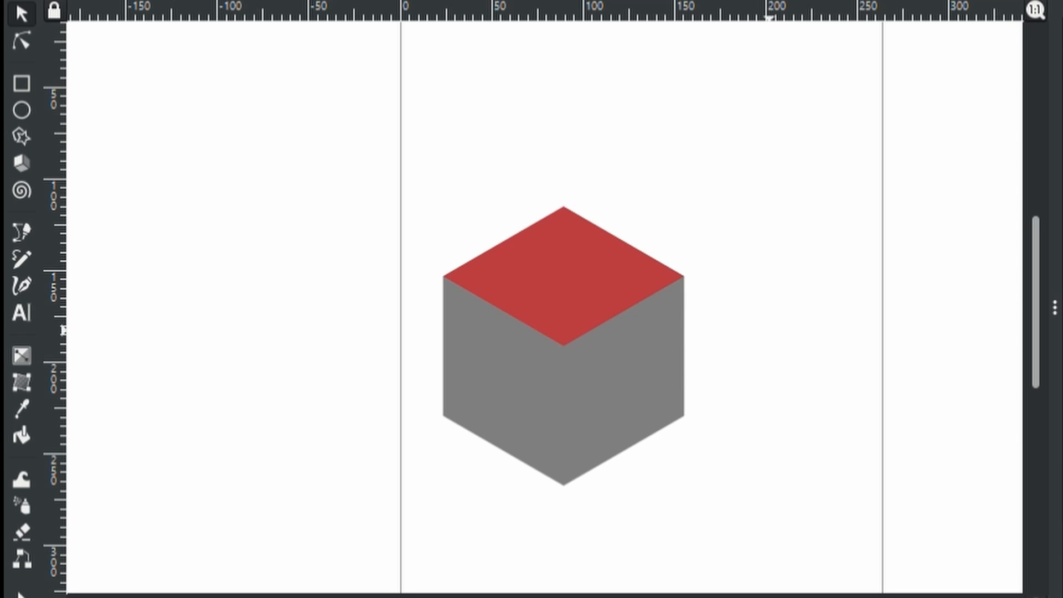
Step: Make two duplicates of the grey hexagon, snapping one to the upper left and one to the lower left of the original
left_click(616, 385)
key("ctrl+d")
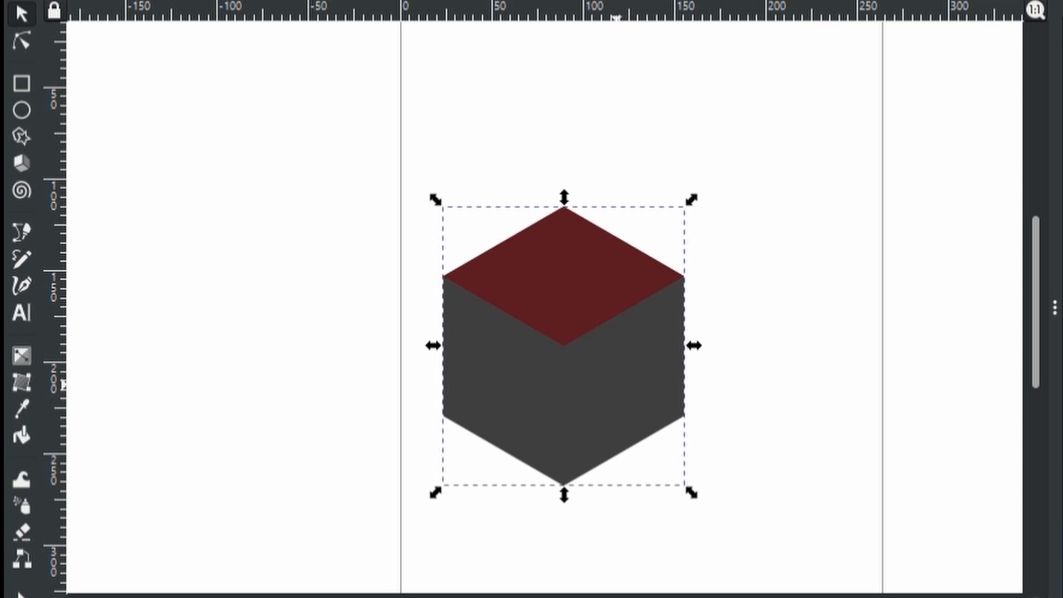
left_click_drag(621, 381, 497, 309)
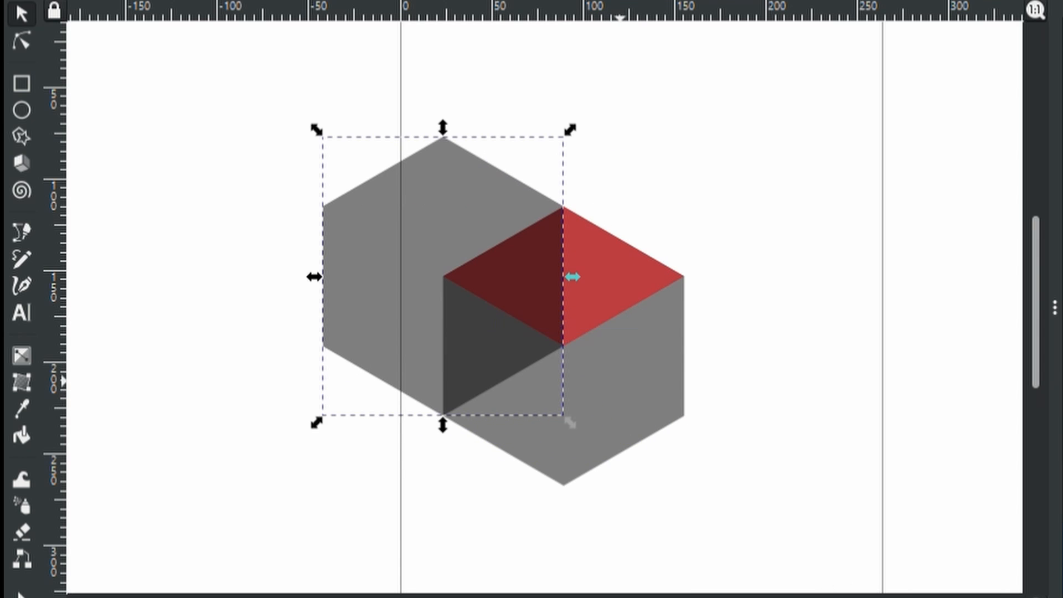
left_click(622, 380)
key("ctrl+d")
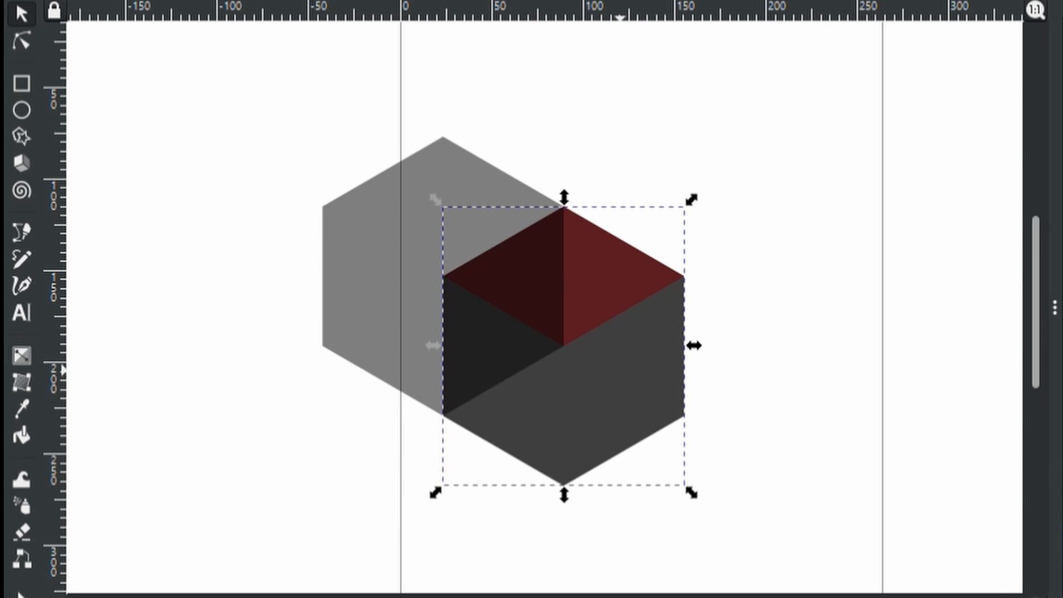
left_click_drag(600, 390, 480, 460)
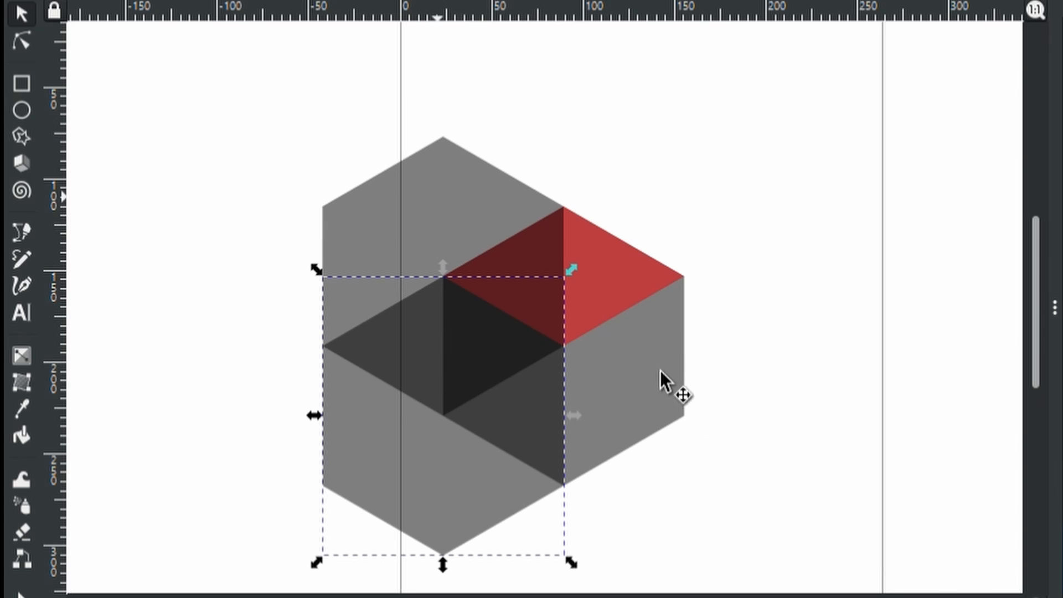
Step: Intersect the two offset hexagon copies and fill the resulting diamond cyan
left_click(434, 198, "shift")
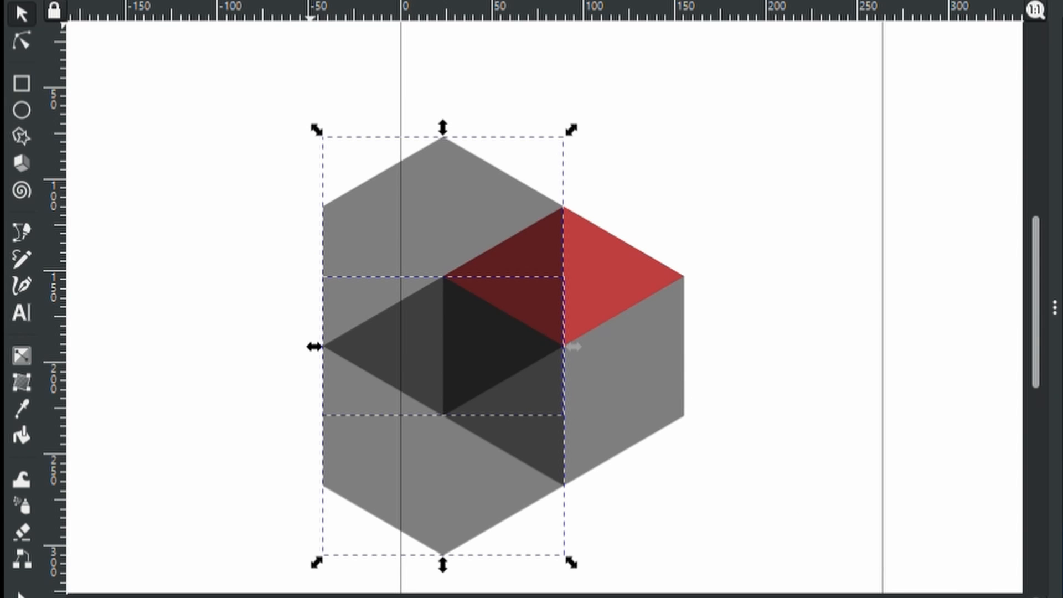
key("ctrl+asterisk")
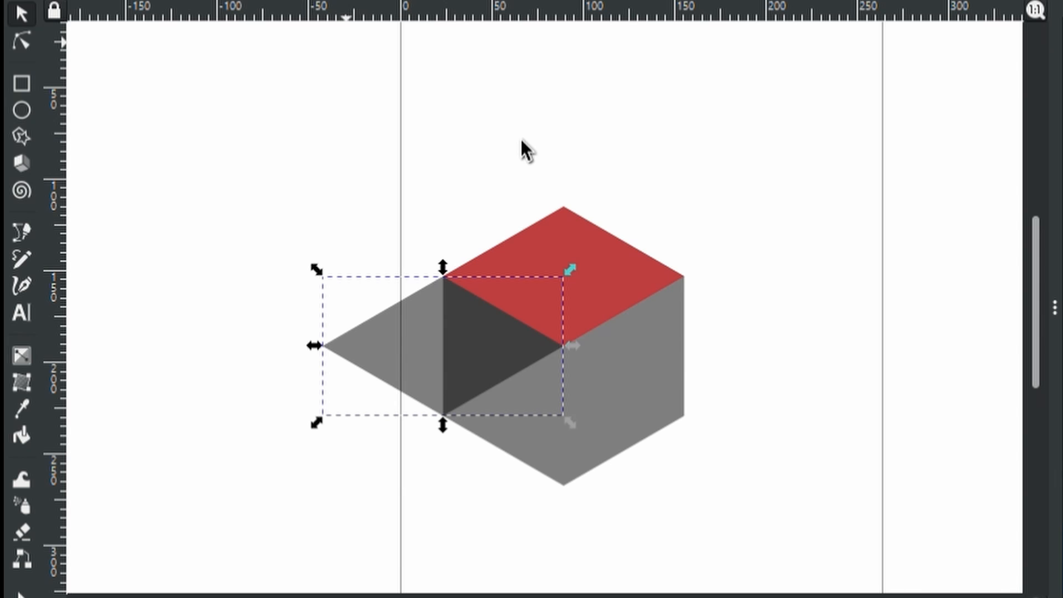
left_click(337, 596)
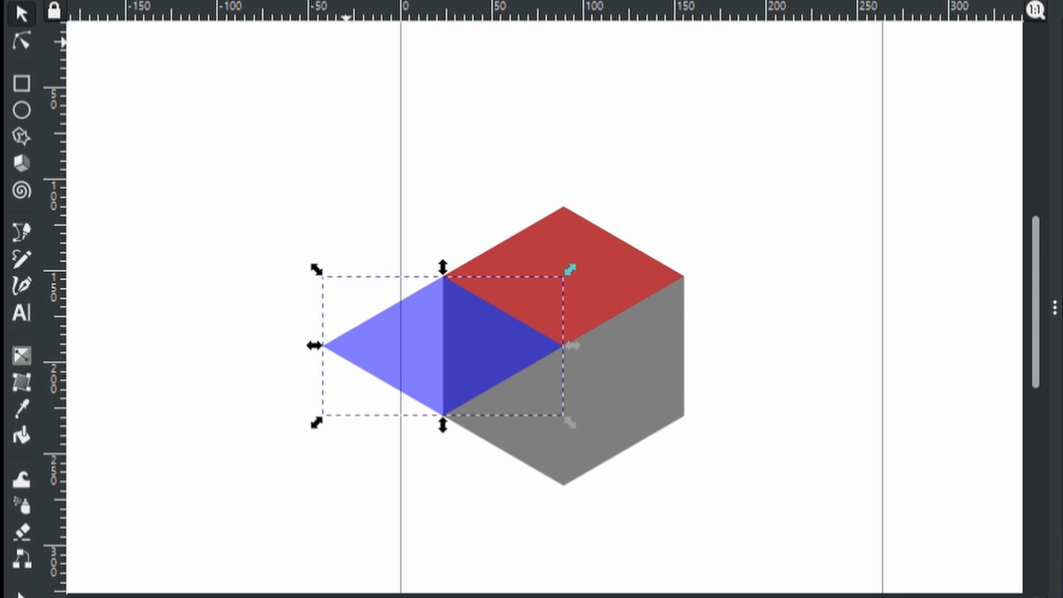
left_click(321, 596)
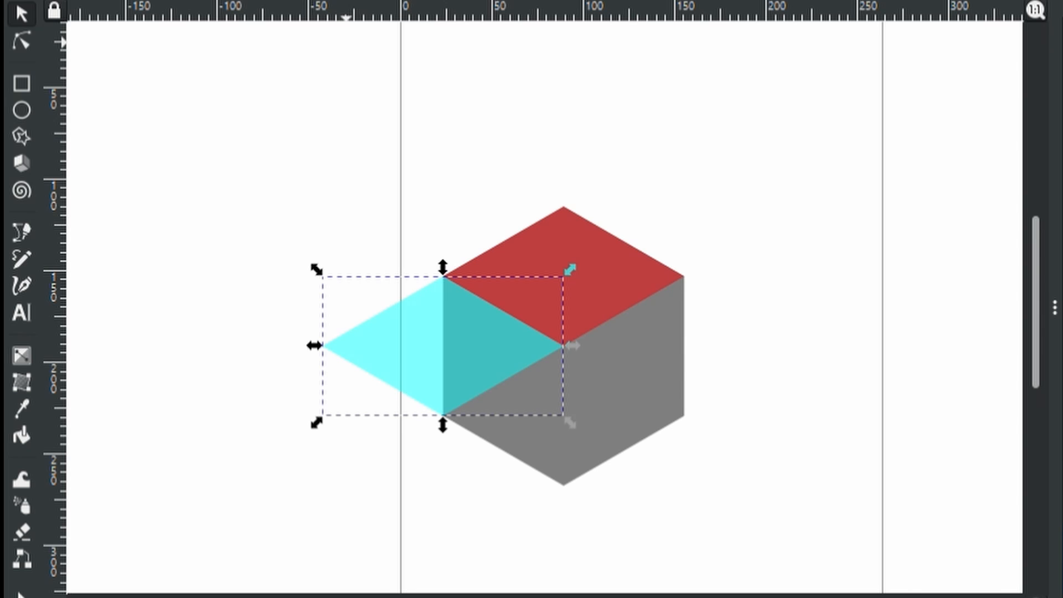
Step: Create an enlarged duplicate of the cyan diamond and snap a magenta-filled copy of it along its lower-left edge
key("ctrl+d")
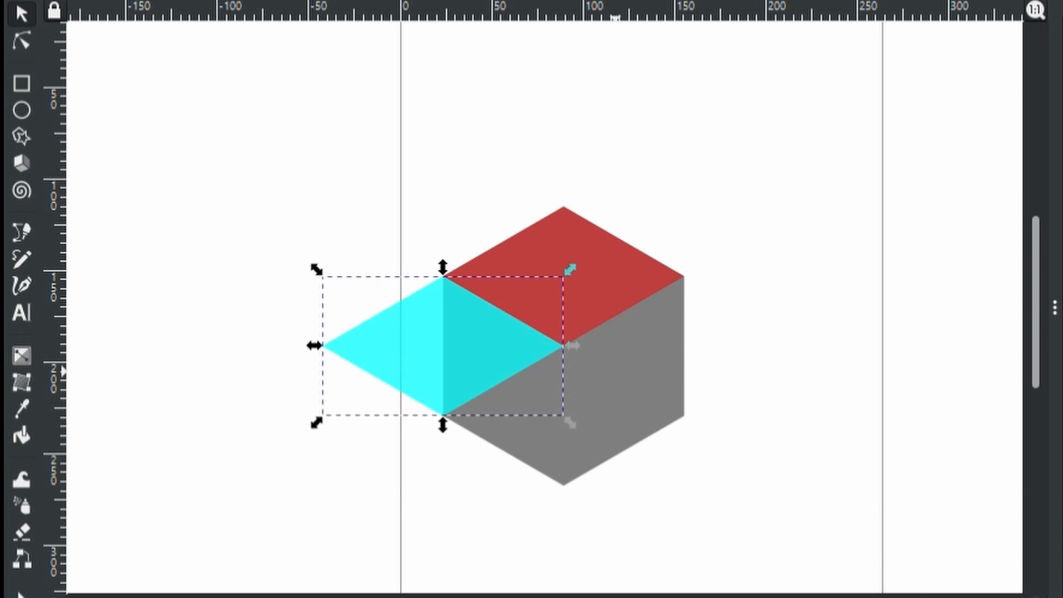
left_click_drag(570, 268, 760, 141)
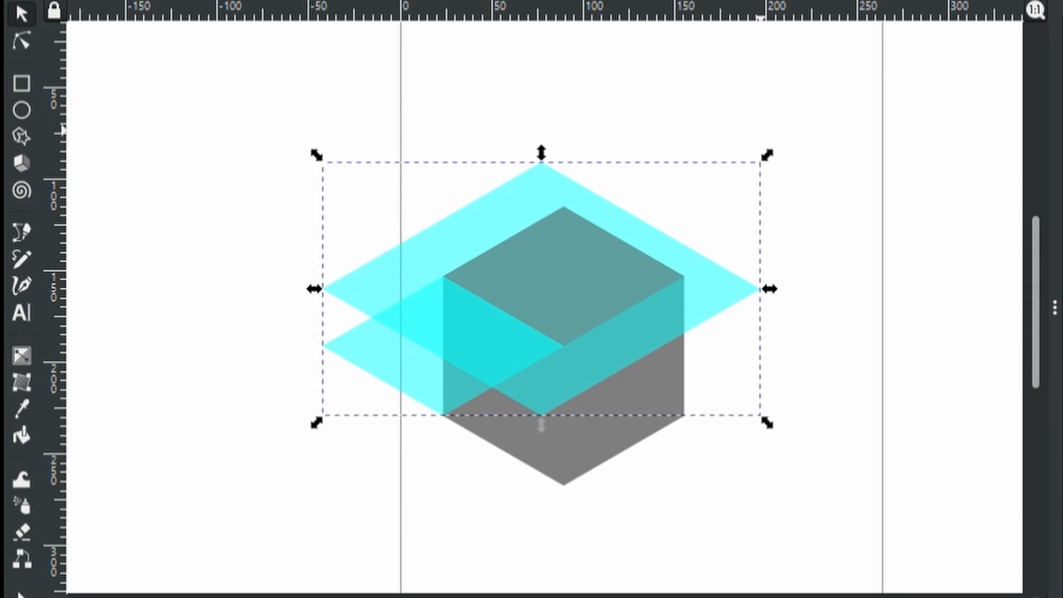
key("ctrl+d")
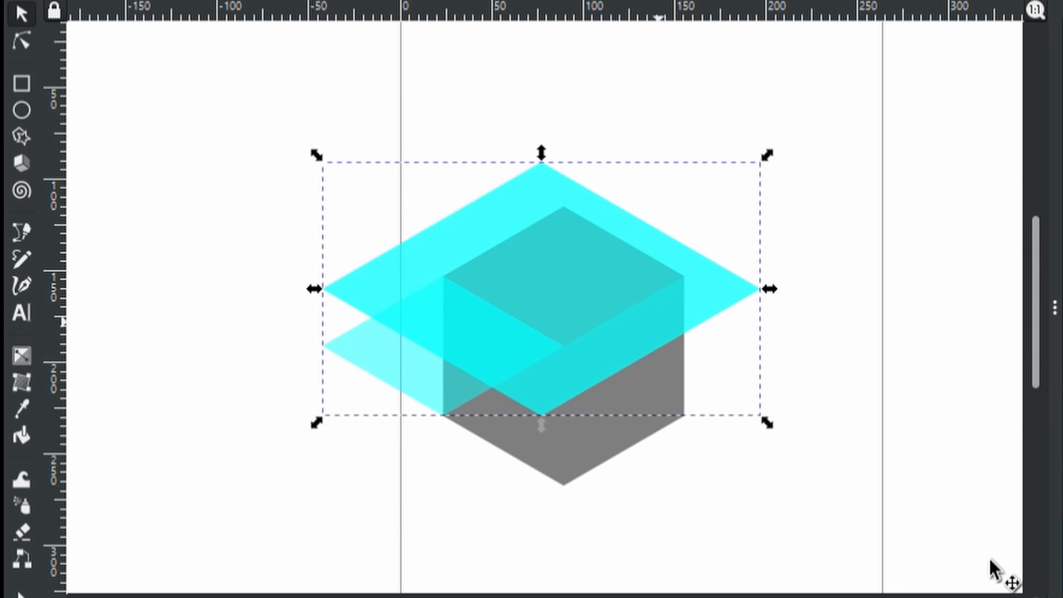
left_click_drag(664, 310, 446, 436)
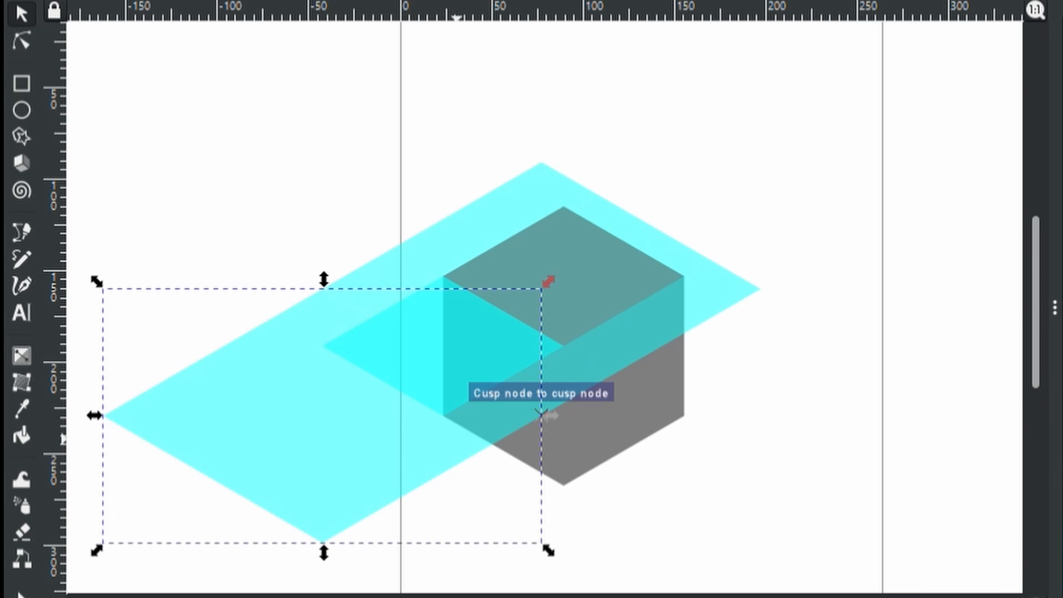
left_click(545, 596)
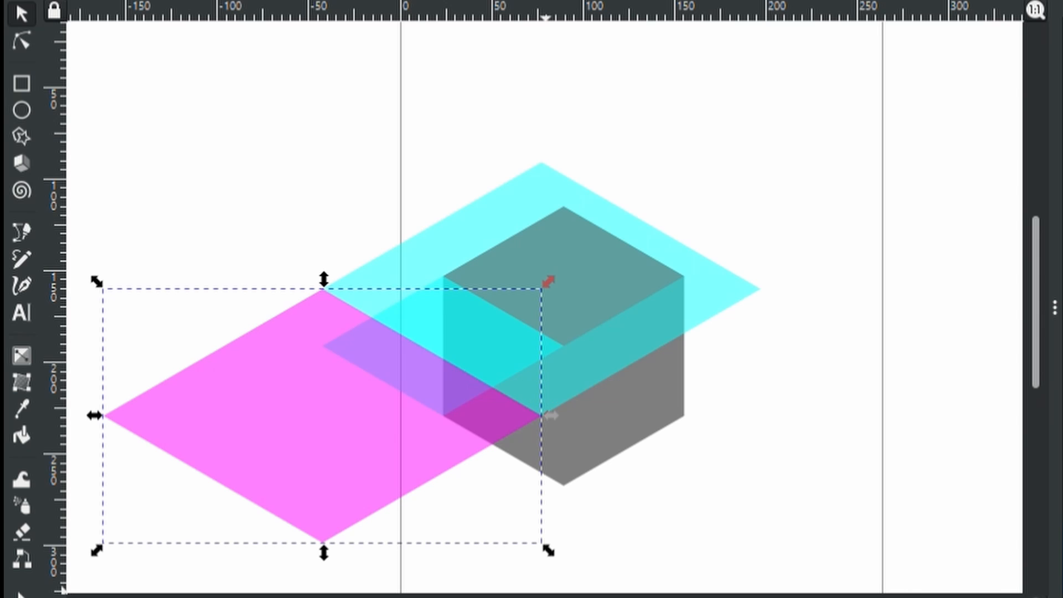
Step: Group the large cyan diamond with the magenta diamond
left_click(694, 293, "shift")
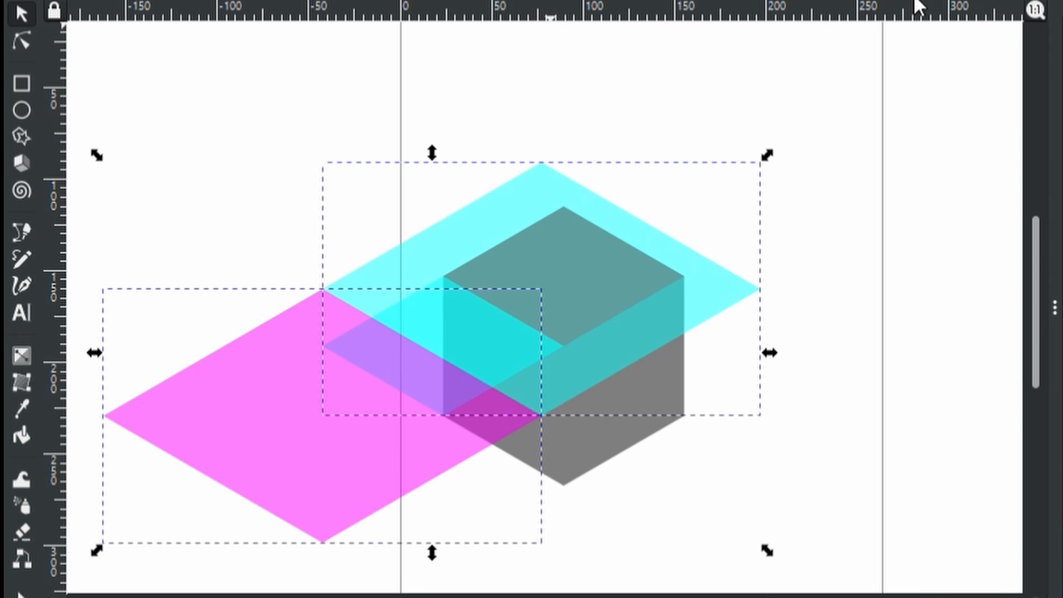
key("ctrl+g")
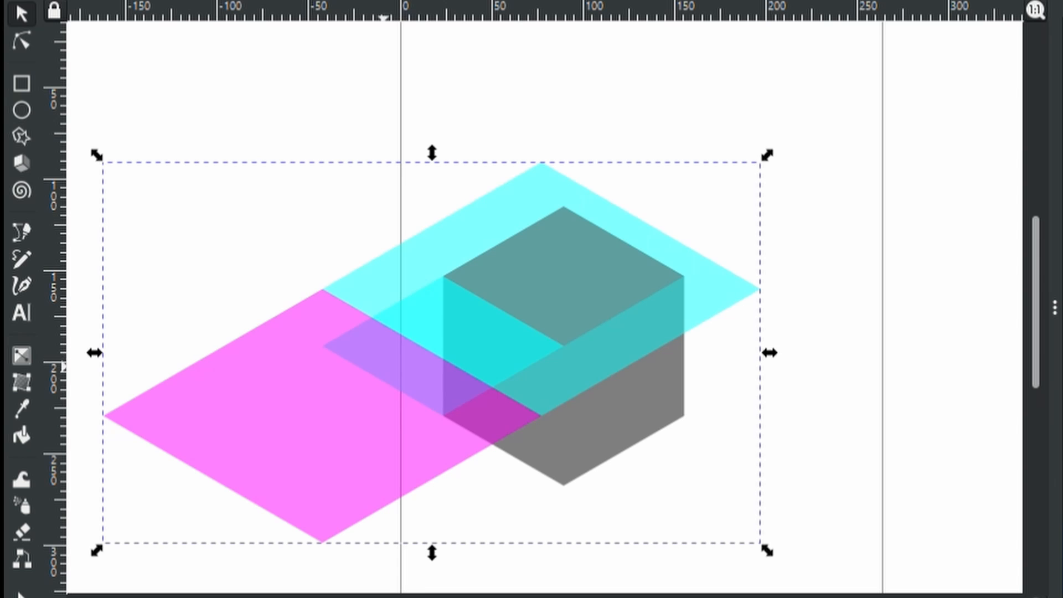
key("Escape")
left_click(414, 429)
key("Escape")
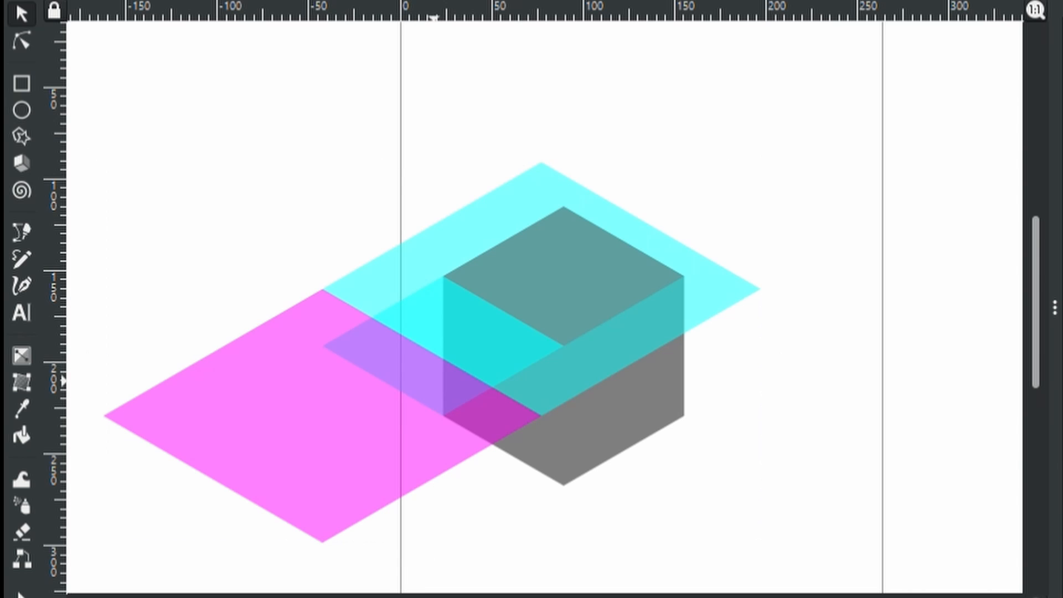
left_click(466, 353)
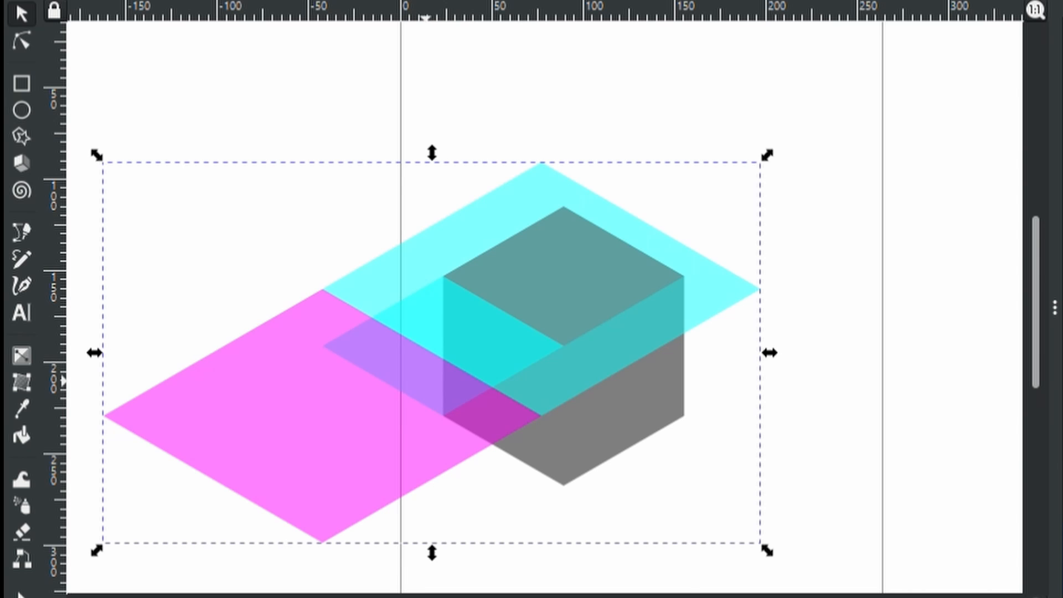
left_click(440, 396)
left_click(438, 388)
left_click(823, 370)
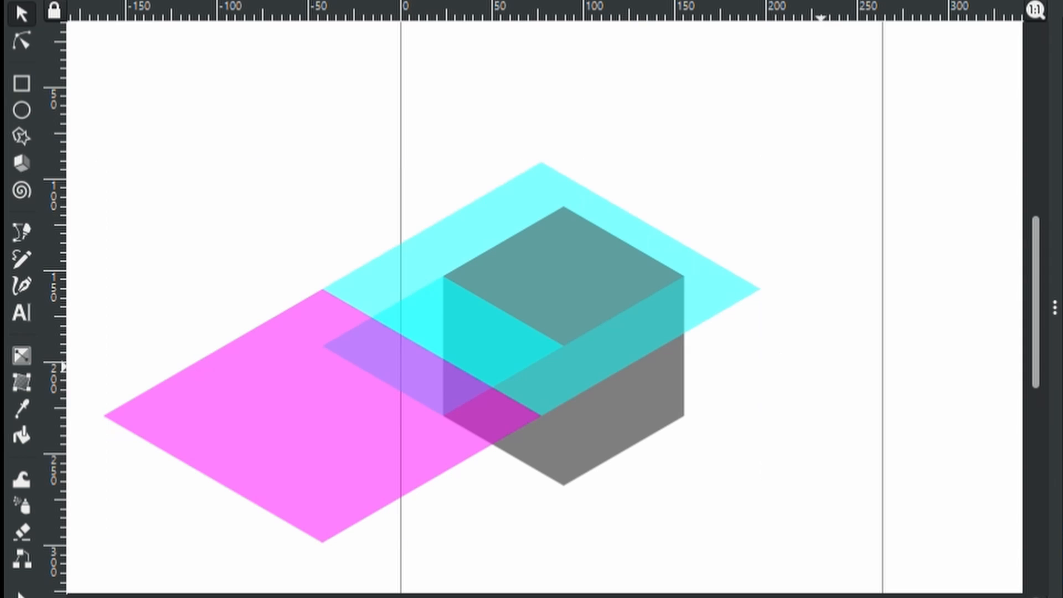
left_click(435, 383)
key("Escape")
Step: Move the grouped large diamonds right, uncovering the small cyan diamond and the cube's top face
left_click(418, 377)
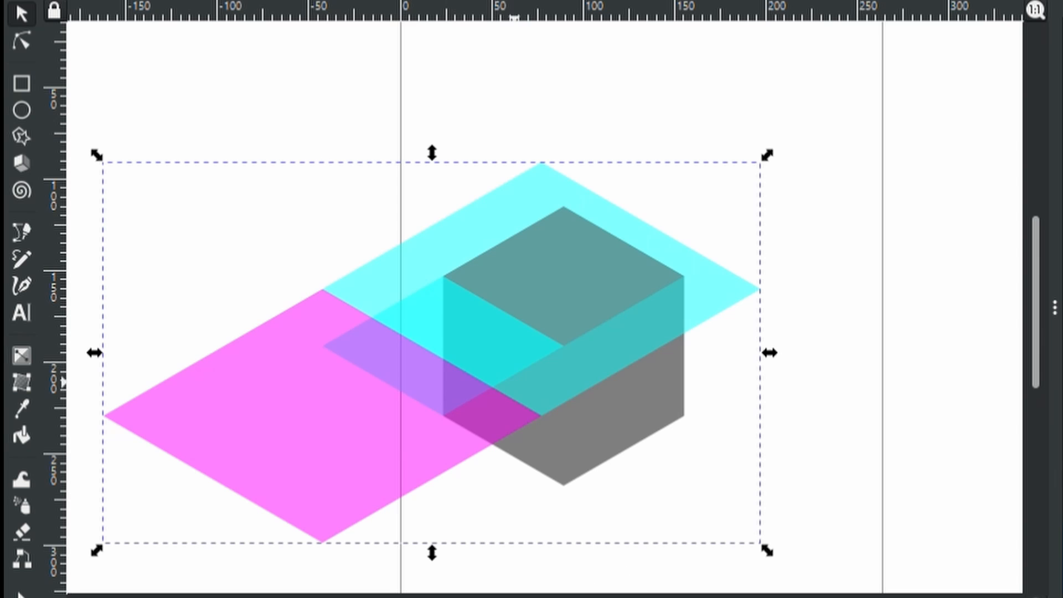
left_click_drag(254, 416, 692, 442)
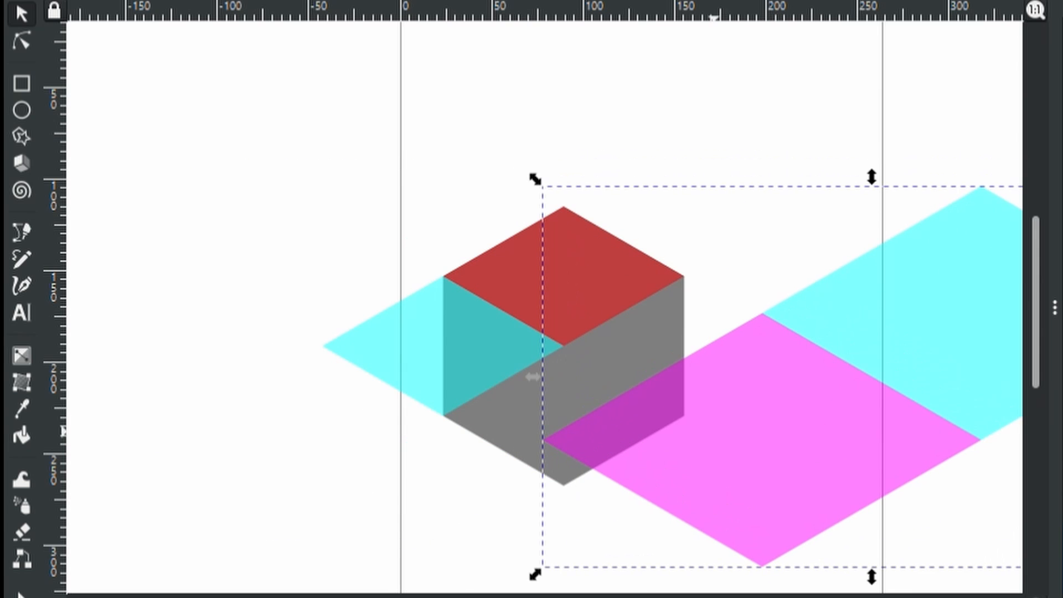
Step: Try to centre the small cyan diamond horizontally on the grouped large diamonds, and undo the alignment
left_click(387, 343)
left_click(775, 440, "shift")
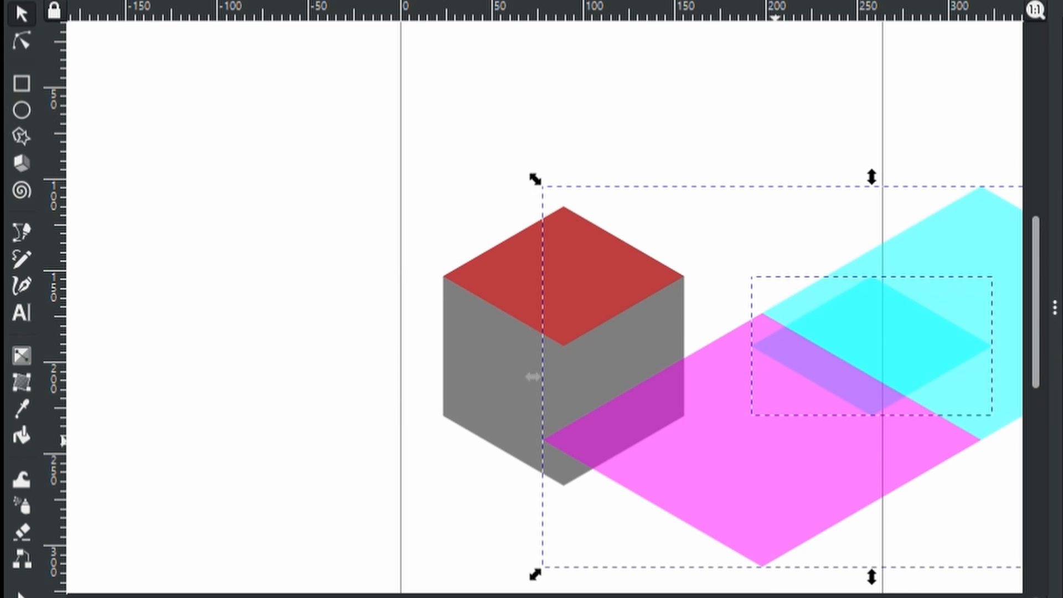
key("ctrl+z")
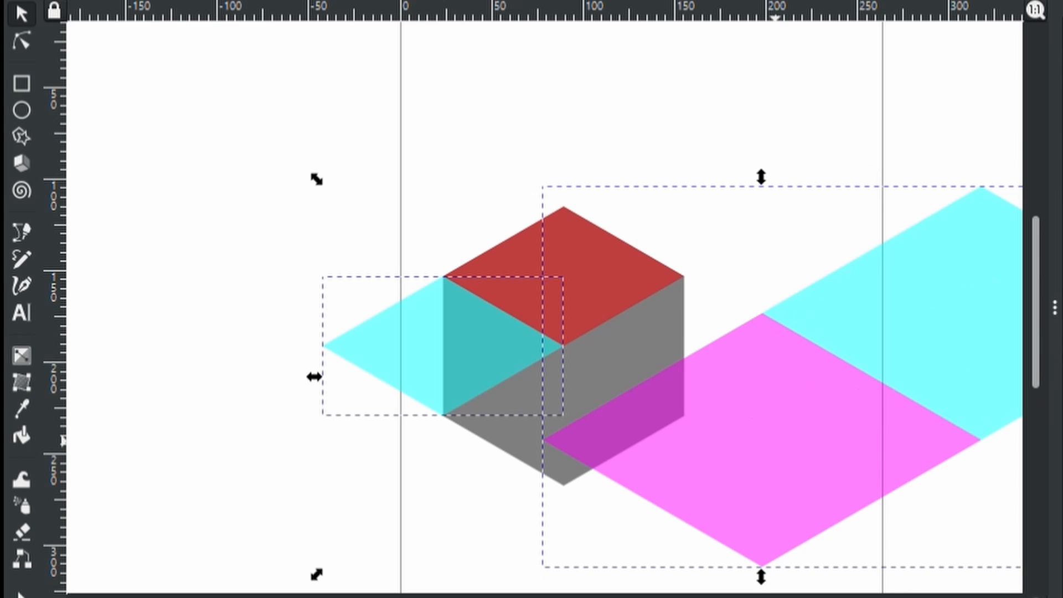
left_click(771, 128)
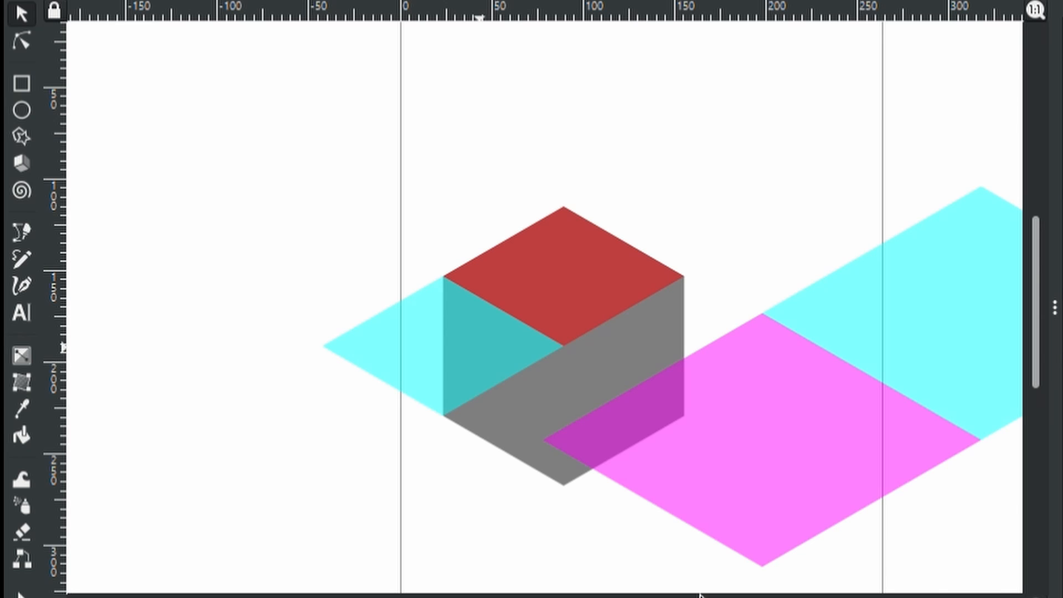
left_click(407, 350)
left_click(893, 367, "shift")
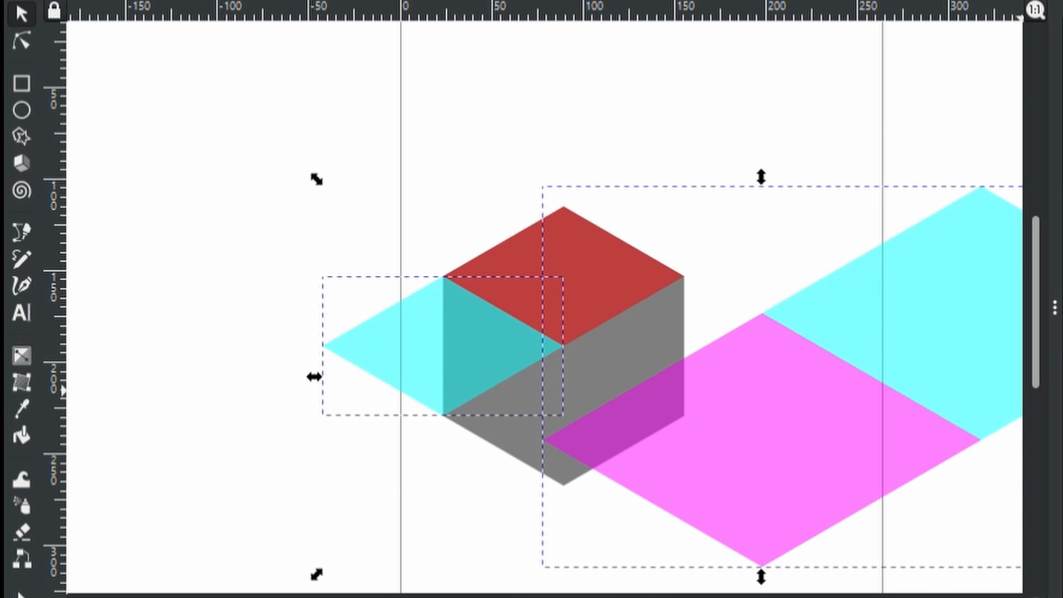
key("ctrl+alt+h")
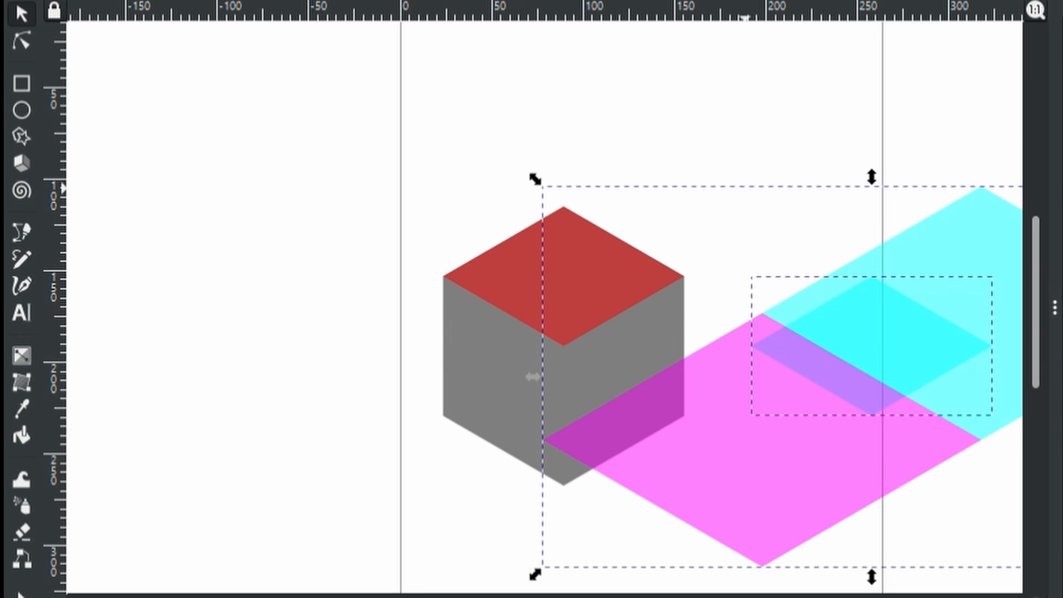
key("ctrl+z")
Step: Centre the grouped large diamonds horizontally and vertically on the small cyan diamond
left_click(373, 360, "shift")
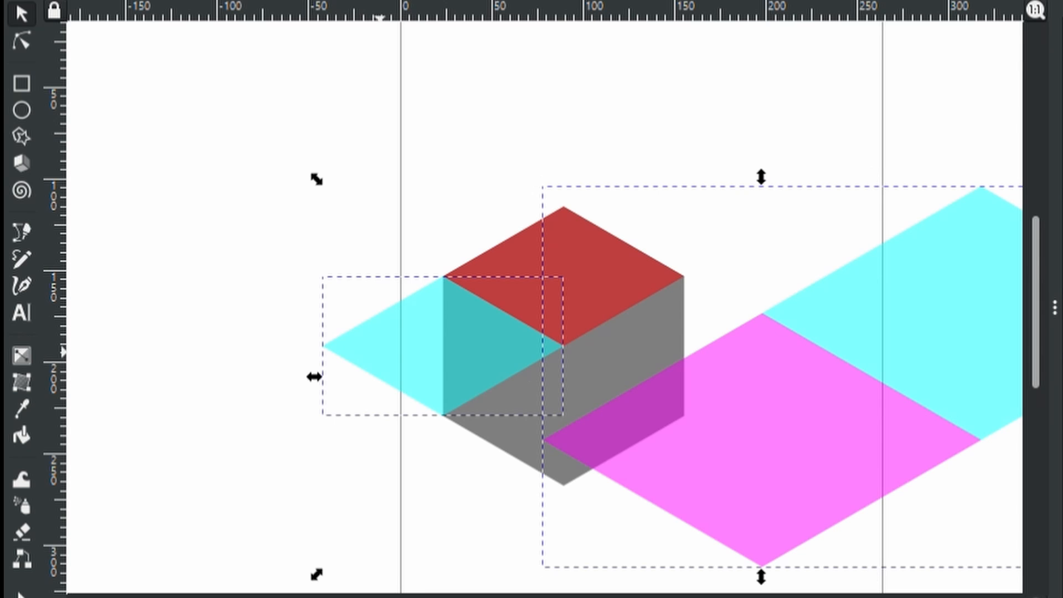
key("ctrl+alt+h")
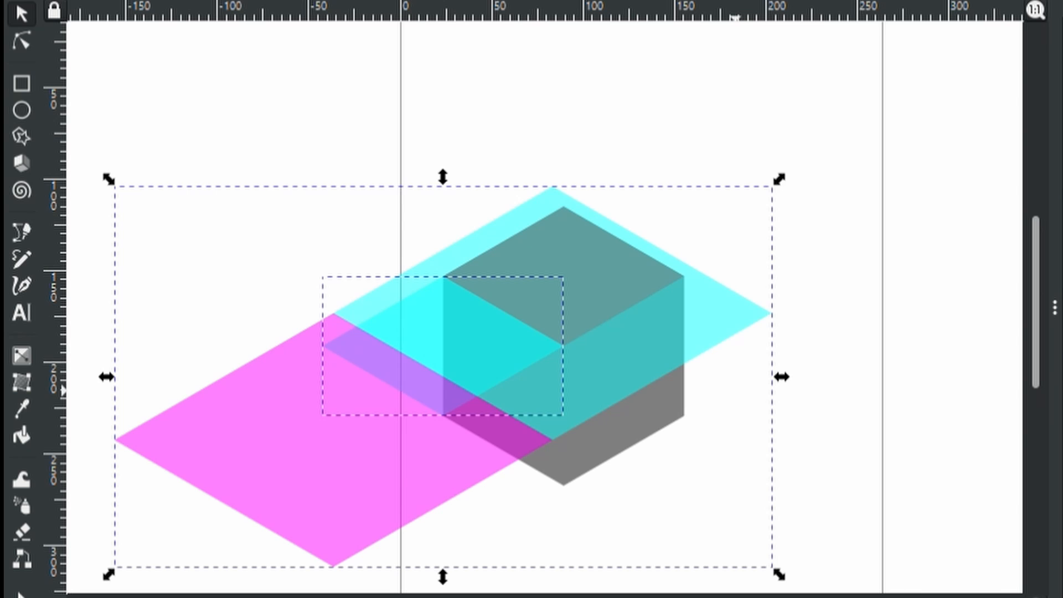
key("ctrl+alt+t")
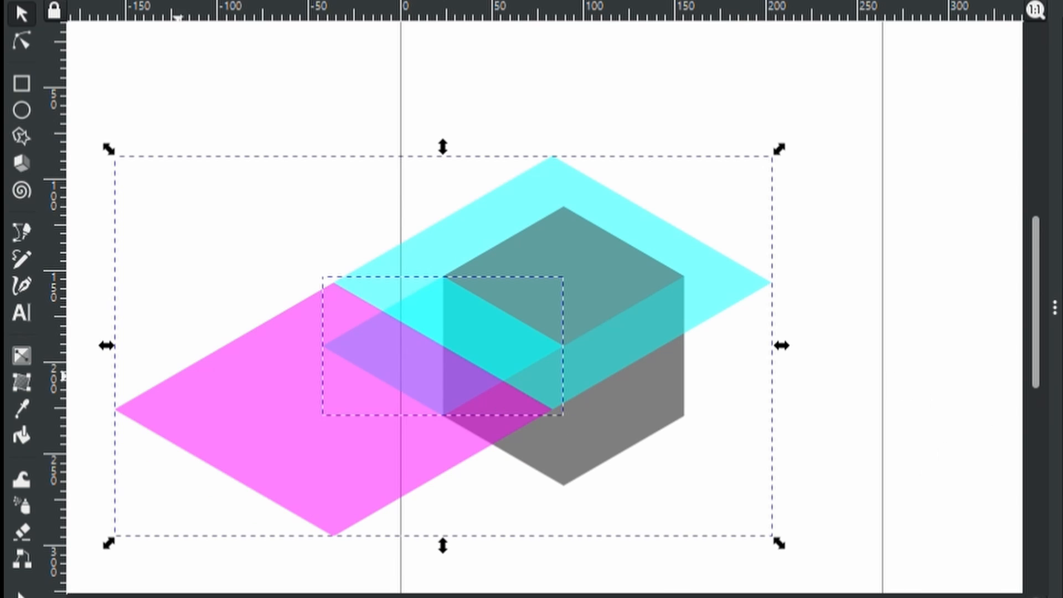
left_click(689, 467)
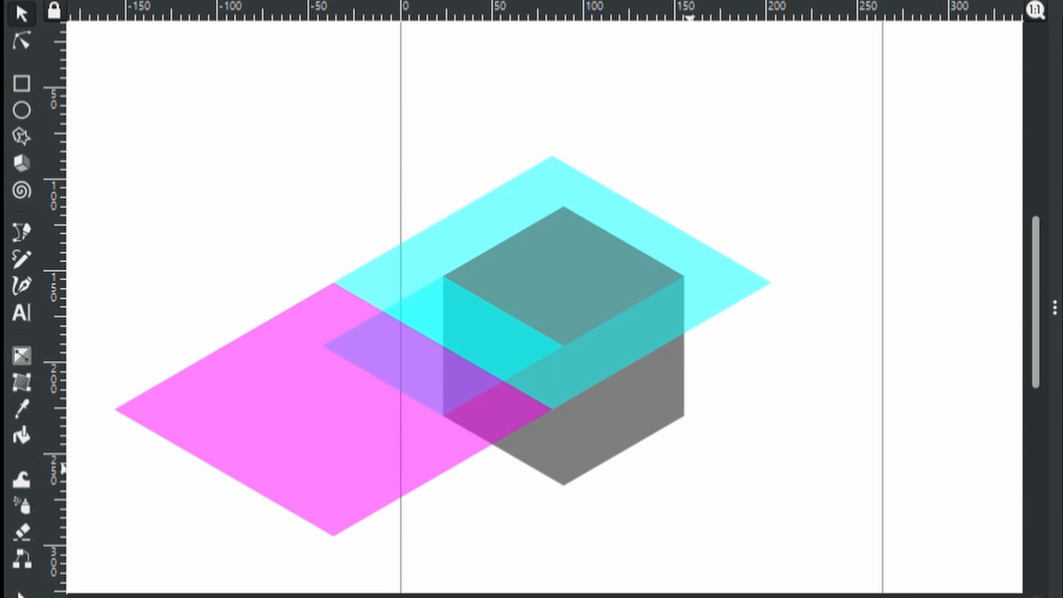
Step: Ungroup the large cyan and magenta diamonds and delete the magenta one
left_click(271, 411)
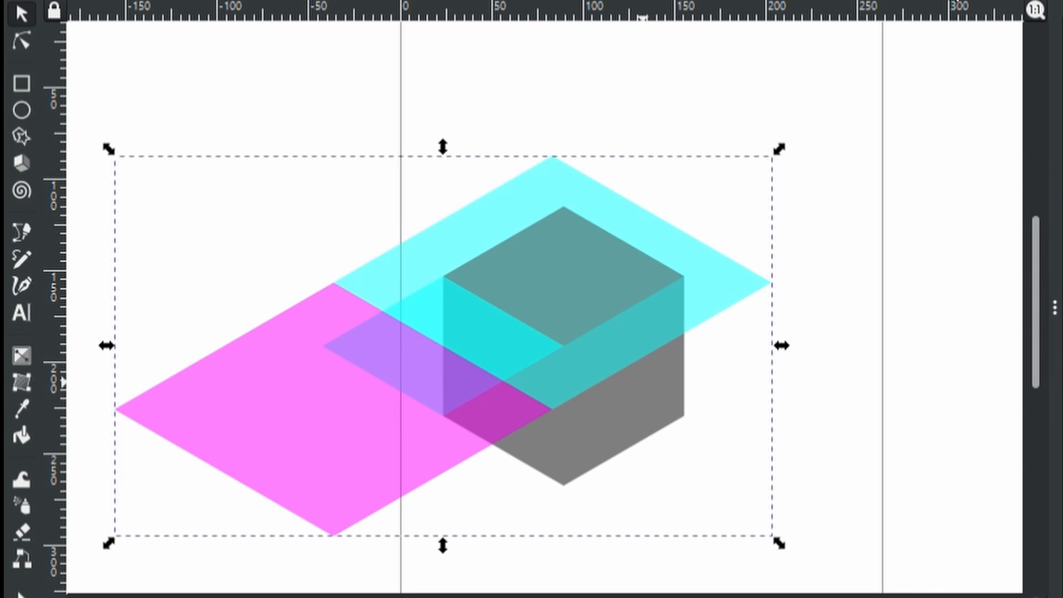
key("ctrl+shift+g")
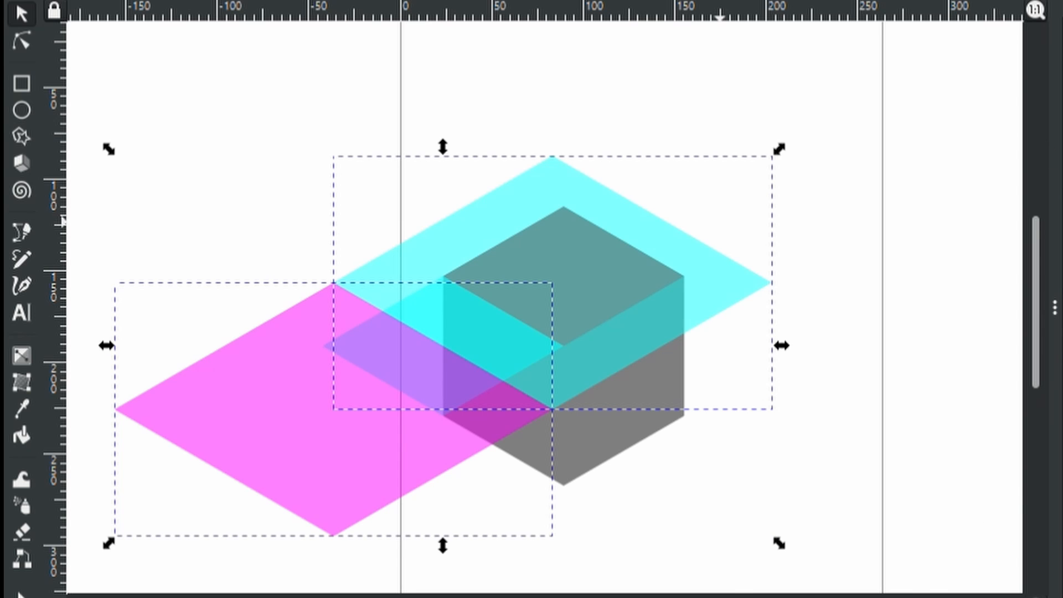
left_click(246, 436)
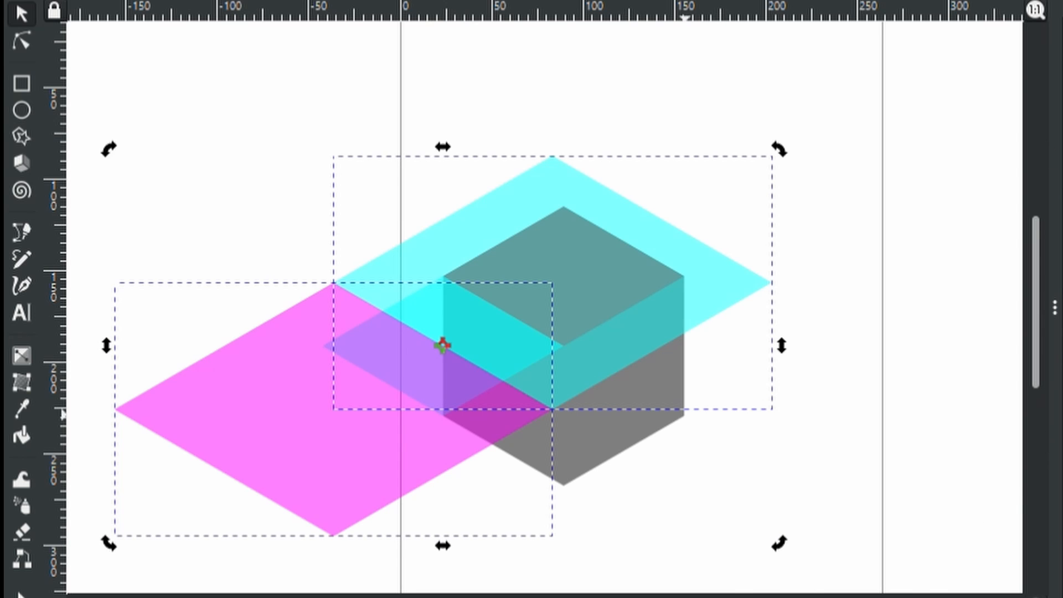
left_click(791, 409)
left_click(280, 475)
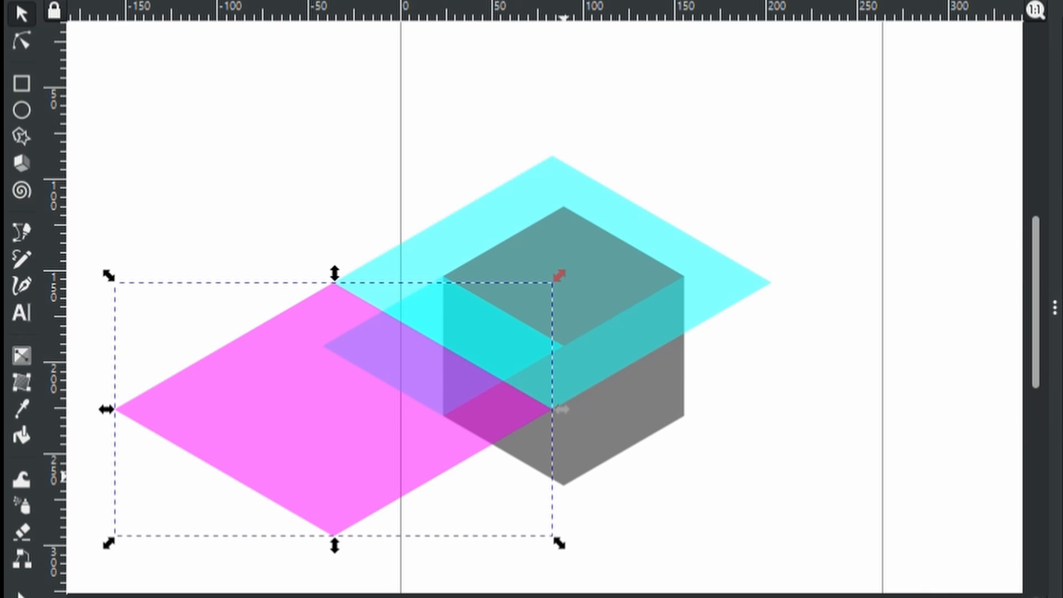
key("Delete")
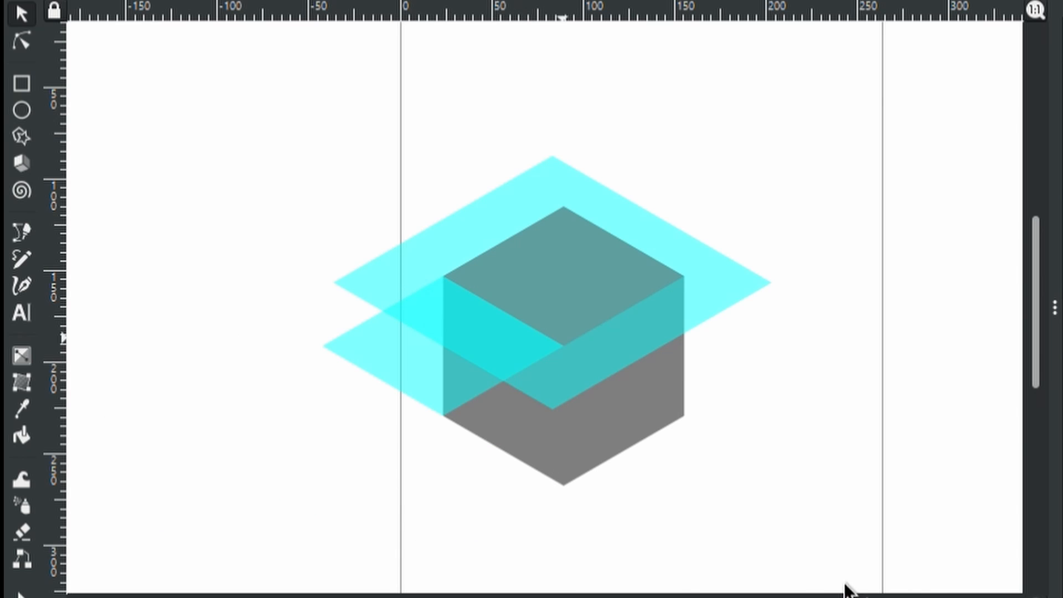
Step: Intersect the small cyan diamond with the large cyan diamond
left_click(372, 350)
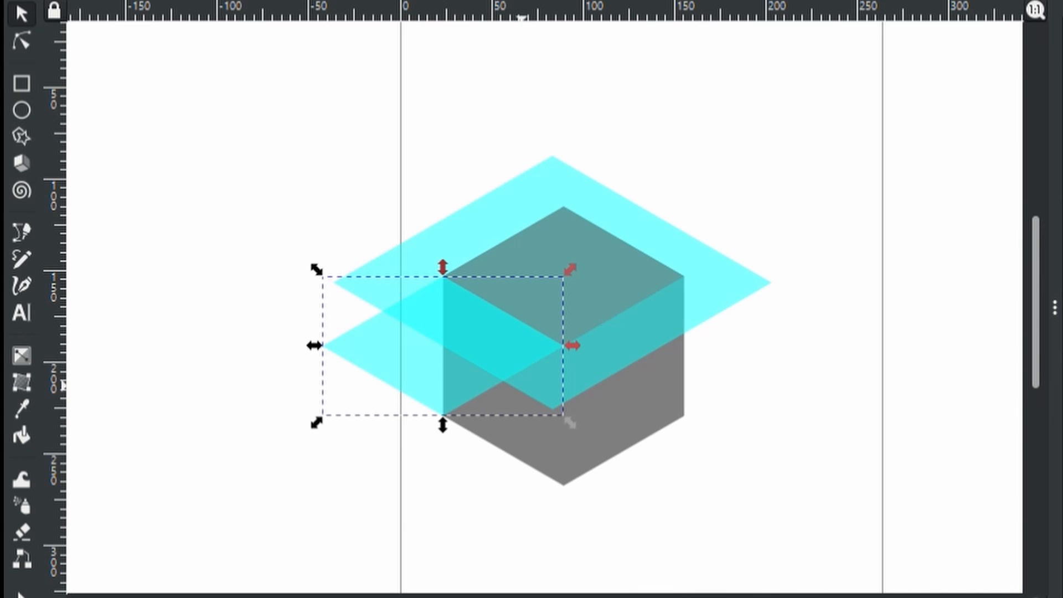
left_click(714, 280, "shift")
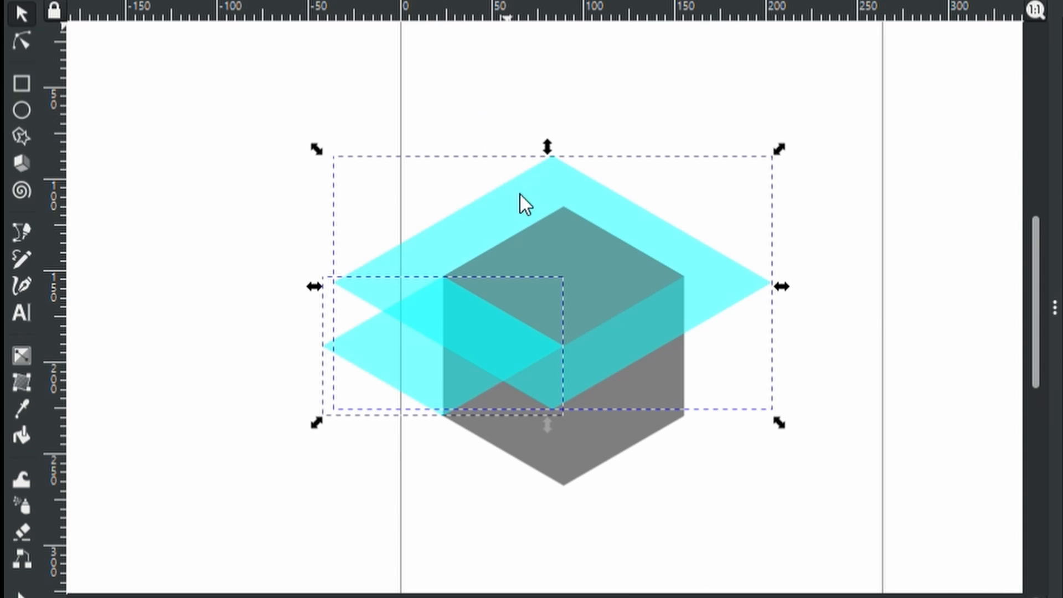
key("ctrl+asterisk")
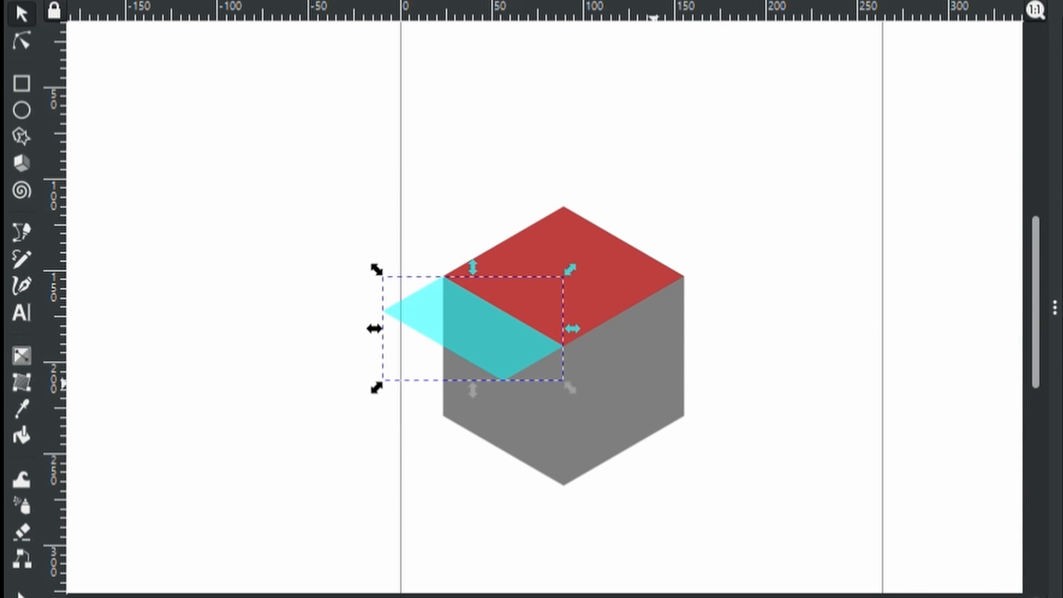
key("Escape")
left_click(636, 550)
left_click(773, 429)
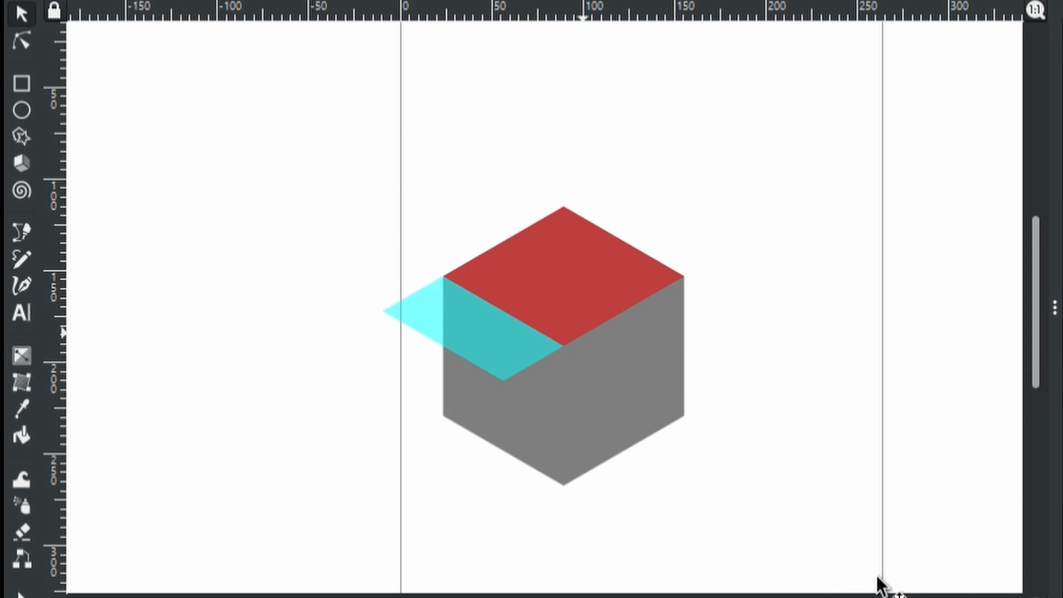
Step: Duplicate the cyan parallelogram, flip the copy horizontally and snap it along the upper-left edge of the red top face
left_click(618, 553)
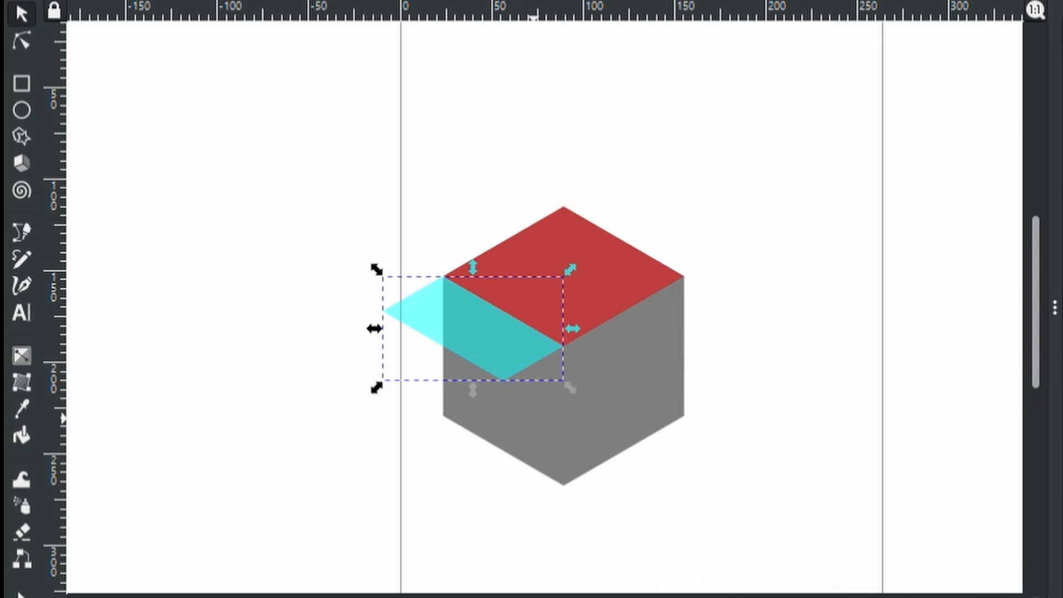
key("ctrl+d")
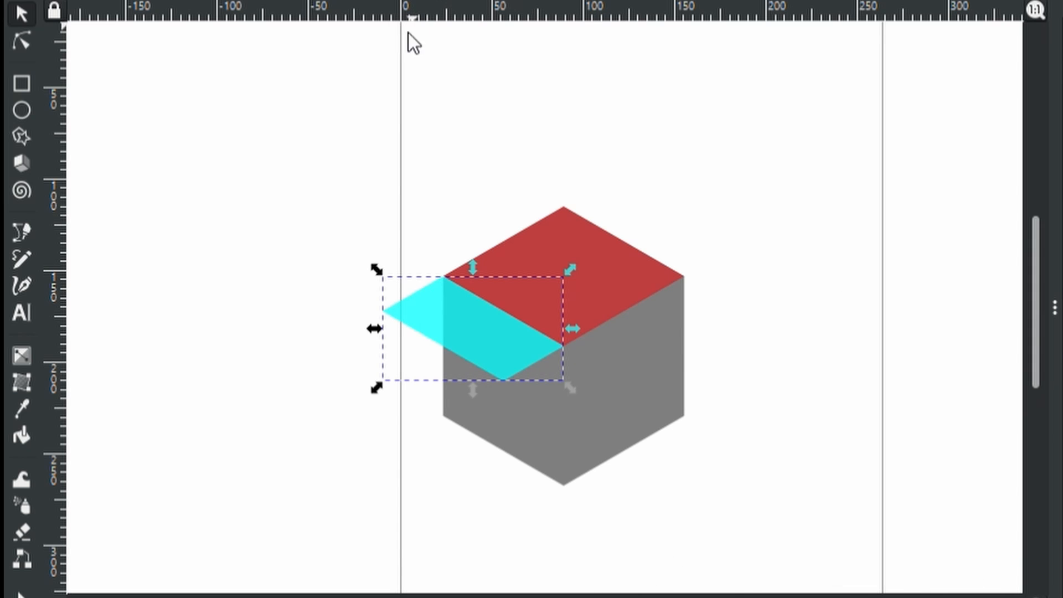
key("h")
left_click_drag(429, 355, 451, 249)
Step: Duplicate both cyan parallelograms, flip the copies horizontally and snap them along the right-hand edges of the red top face
left_click(415, 313, "shift")
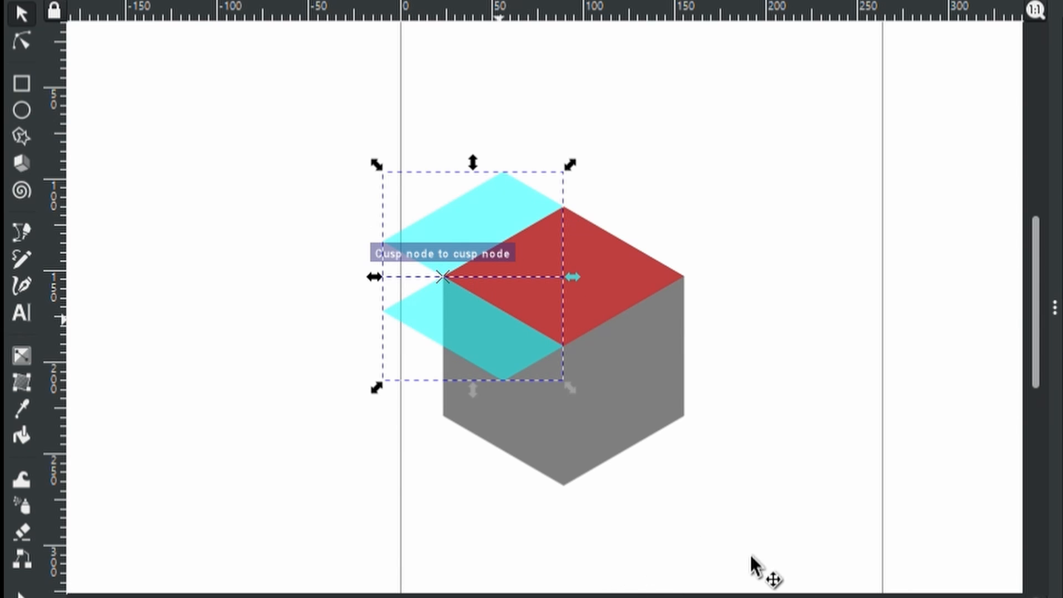
key("ctrl+d")
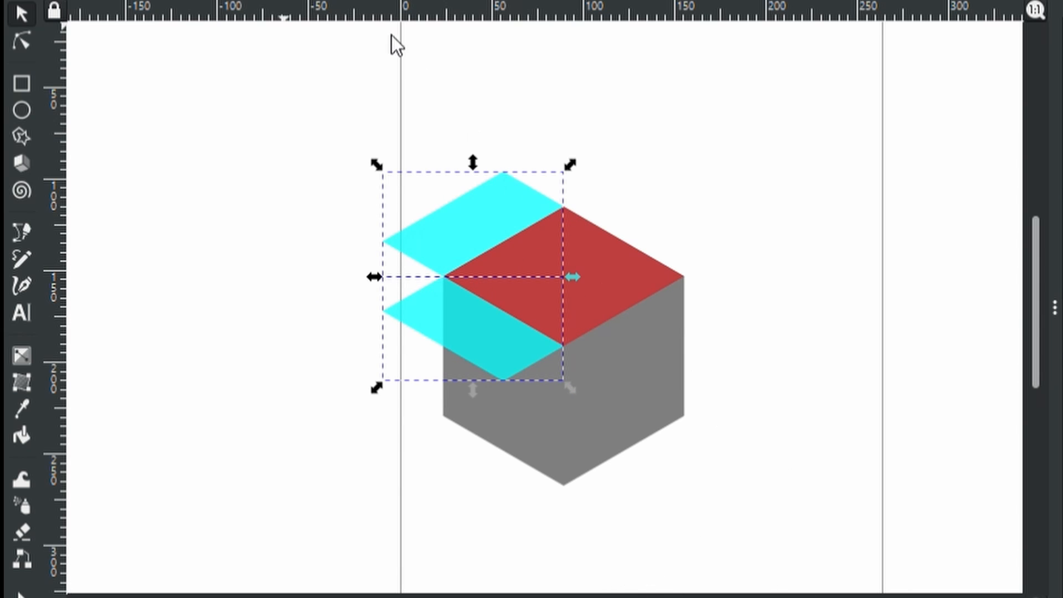
key("h")
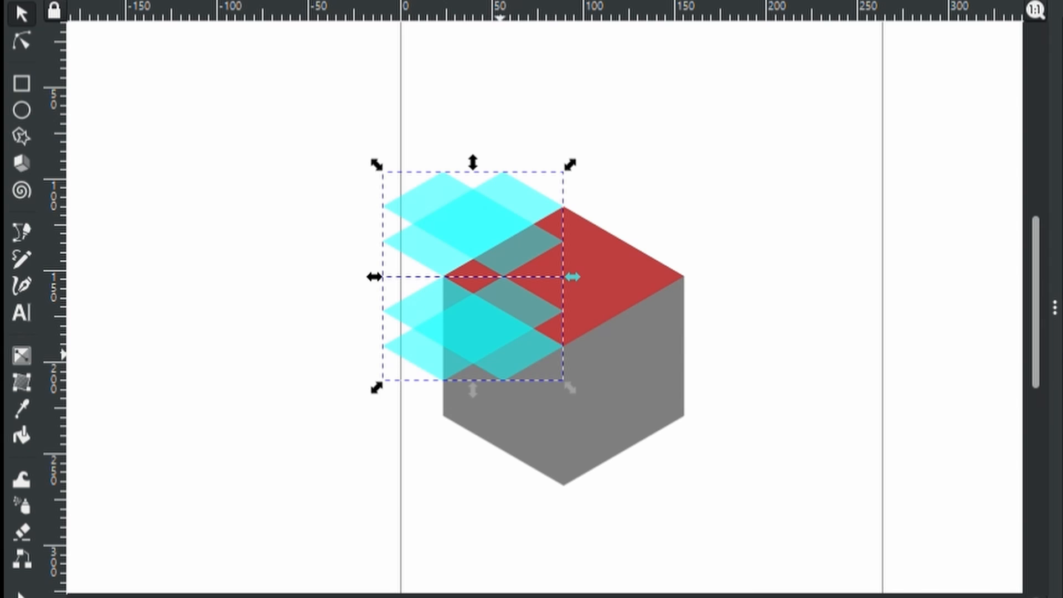
mouse_move(538, 350)
left_mouse_down()
mouse_move(623, 365)
mouse_move(564, 369)
mouse_move(538, 348)
left_mouse_up()
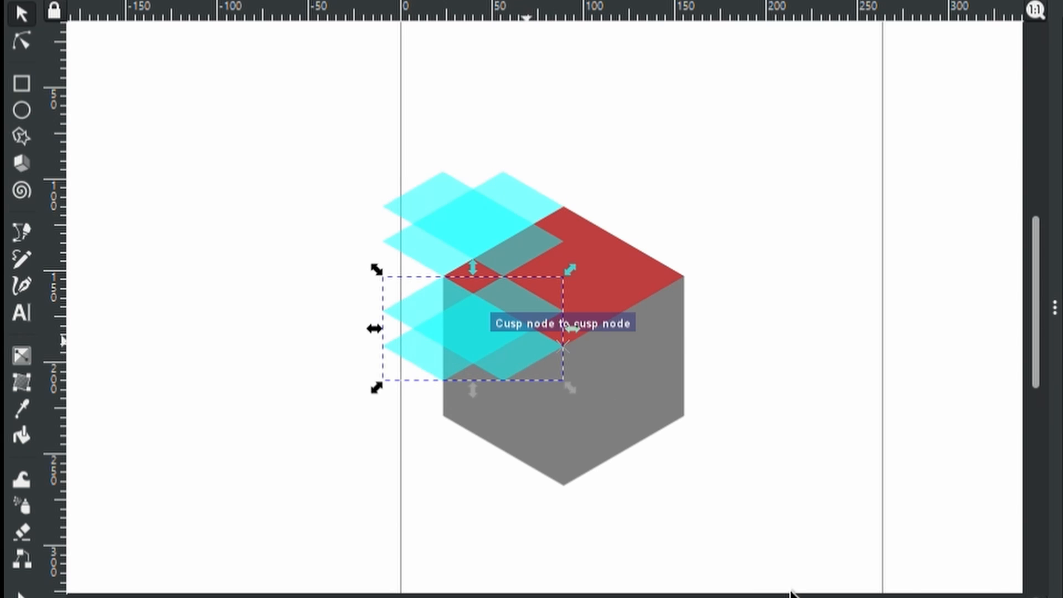
left_click(413, 436)
left_click(403, 352)
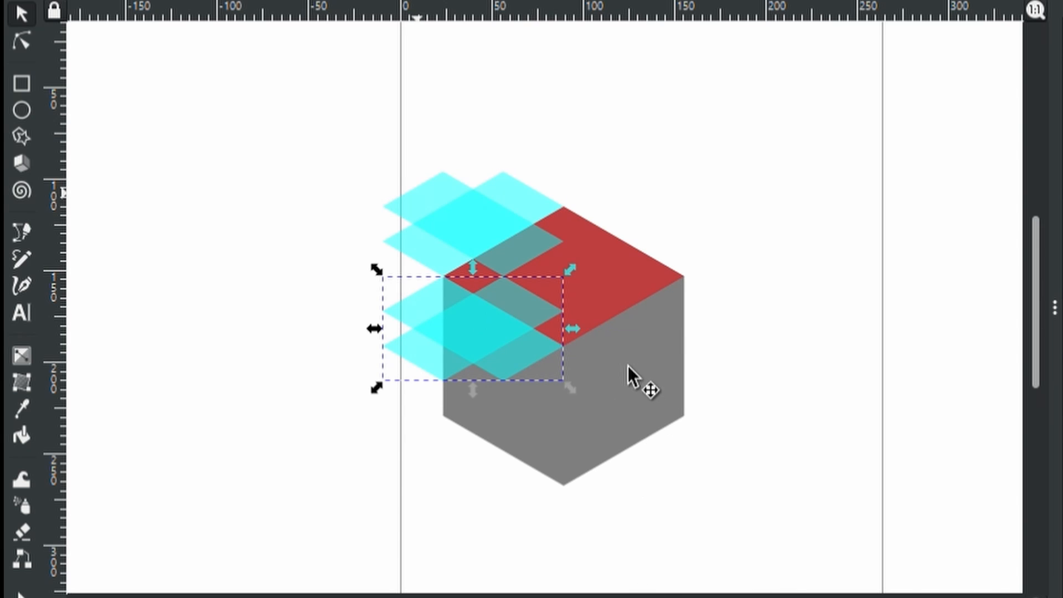
left_click(416, 204, "shift")
left_click_drag(413, 354, 596, 358)
left_click(820, 298)
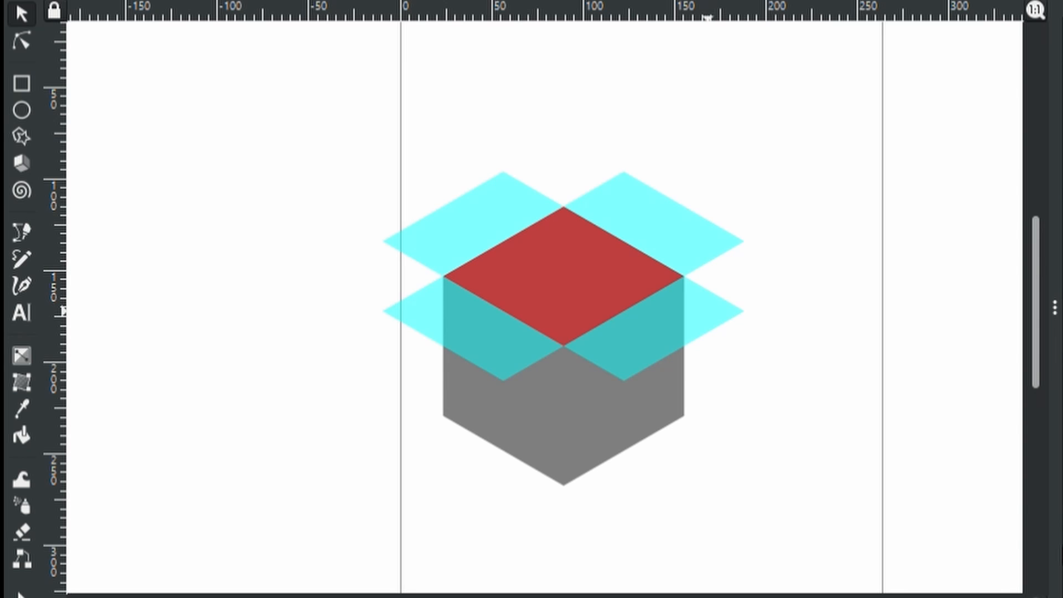
Step: Group the four cyan parallelograms and test-move the group off the cube and back around the red face
left_click(707, 311)
left_click(664, 214, "shift")
left_click(484, 244, "shift")
left_click(443, 321, "shift")
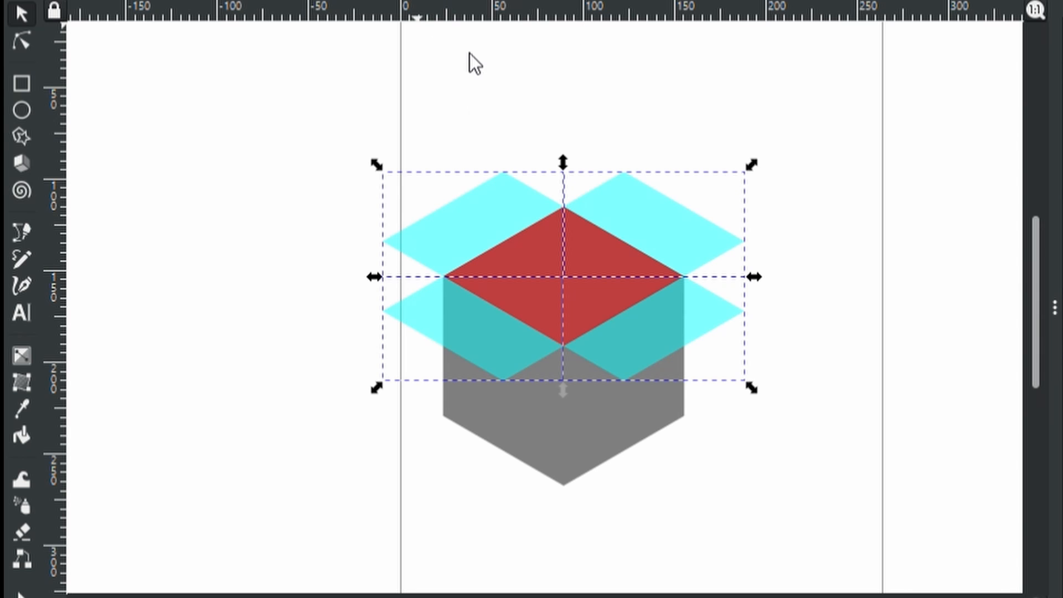
key("ctrl+g")
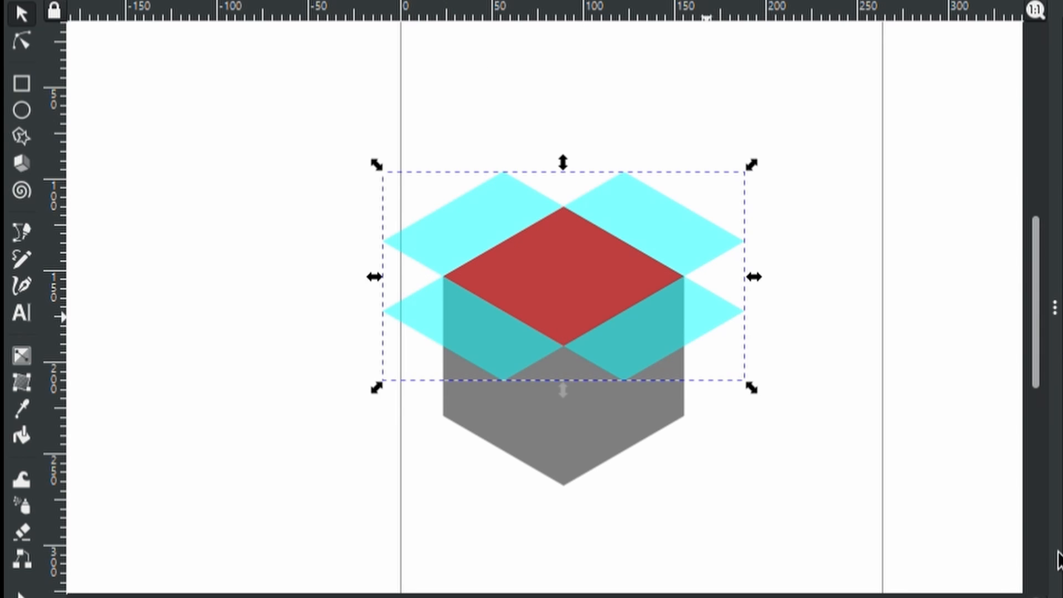
left_click_drag(721, 306, 938, 256)
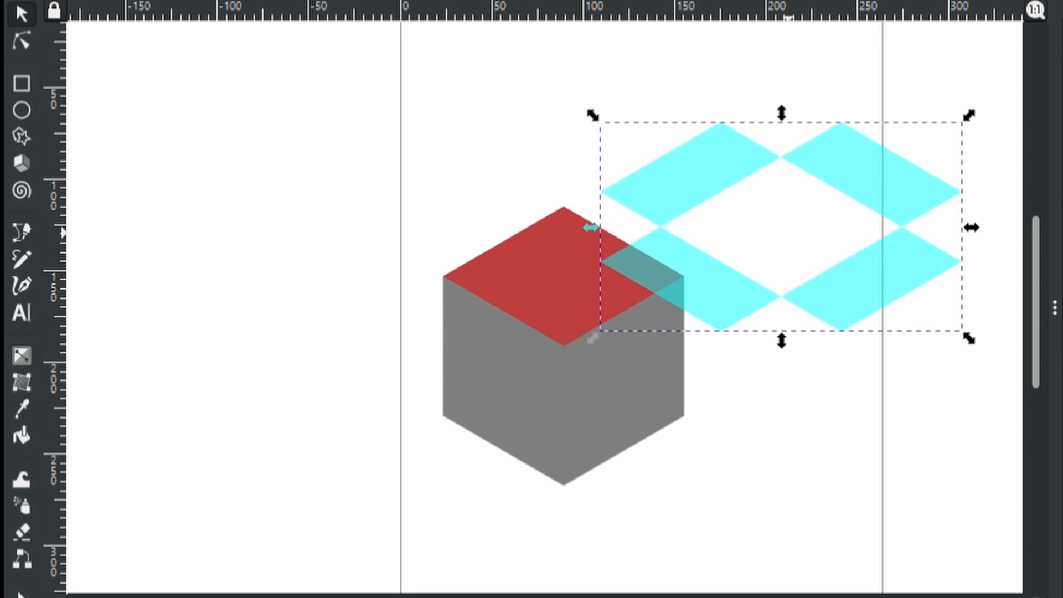
left_click_drag(841, 291, 622, 326)
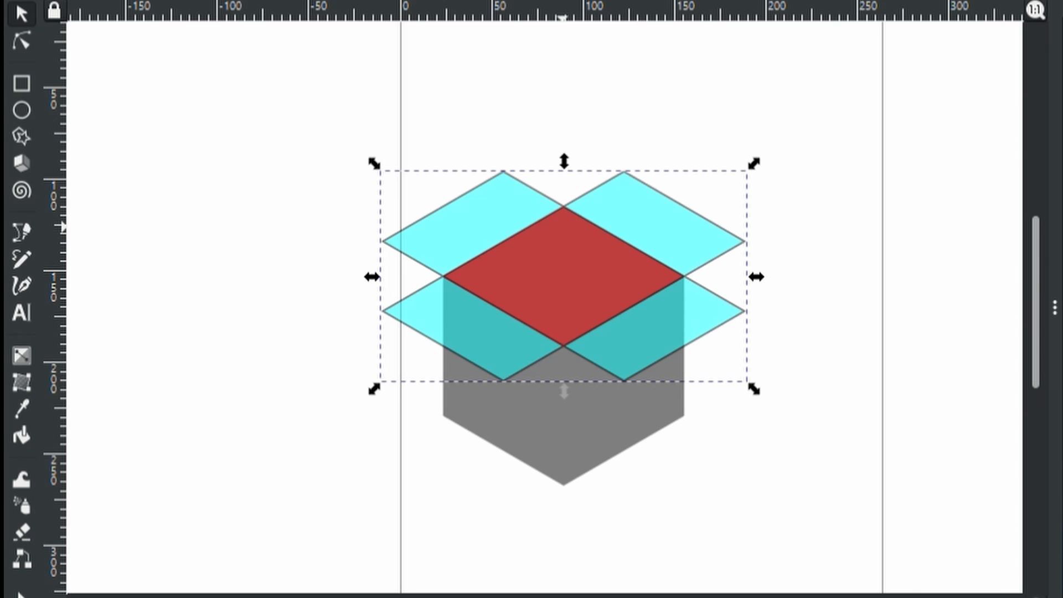
Step: Thicken the dark outline of the cyan parallelograms and fine-tune its stroke width to a medium thickness
key("Return")
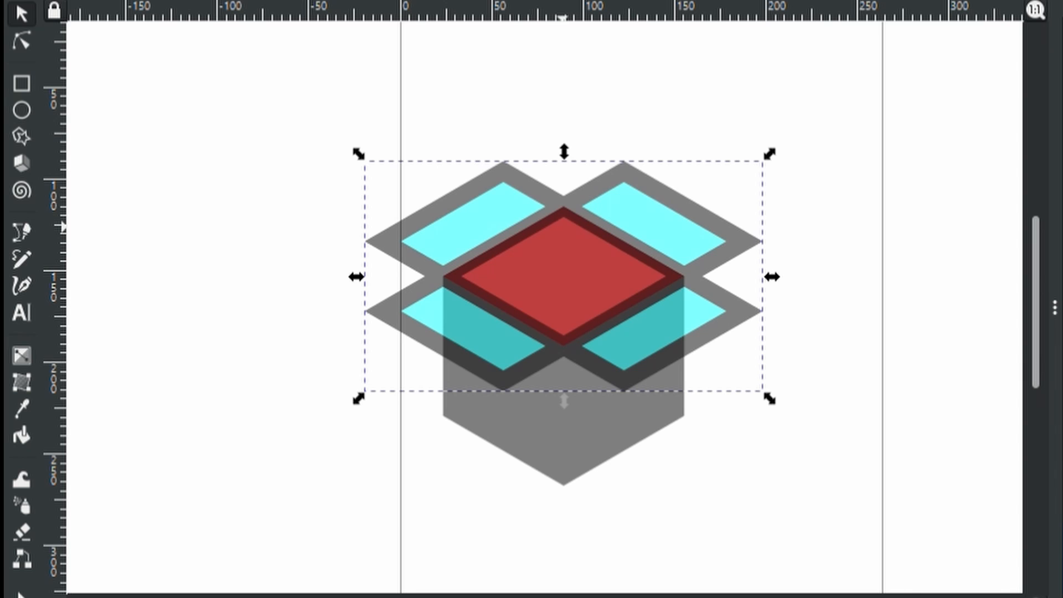
key("Down")
key("Down")
key("Down")
key("Down")
key("Down")
key("Down")
key("Down")
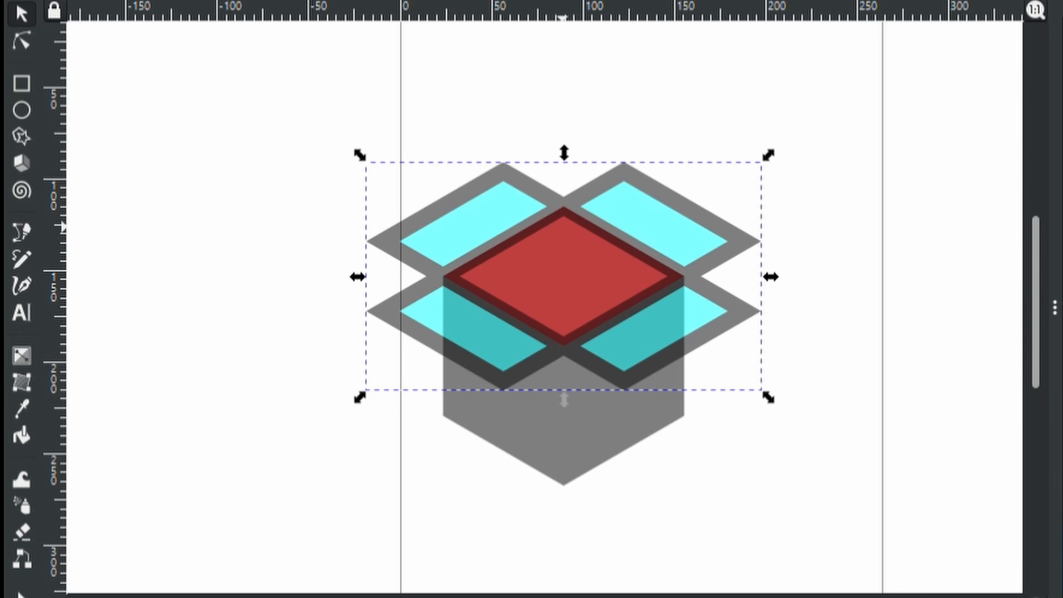
key("Return")
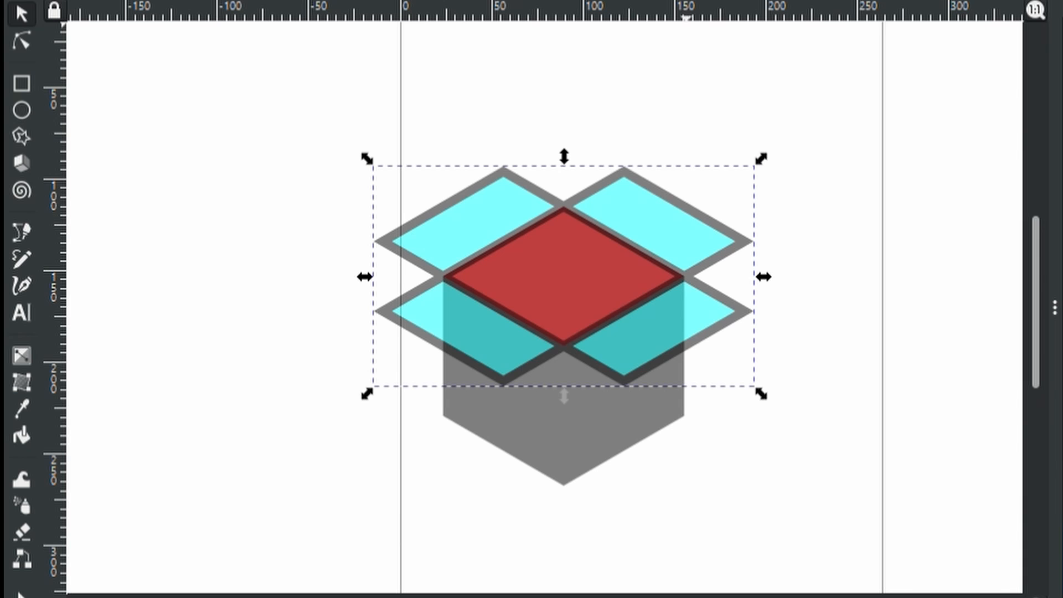
left_click(811, 266)
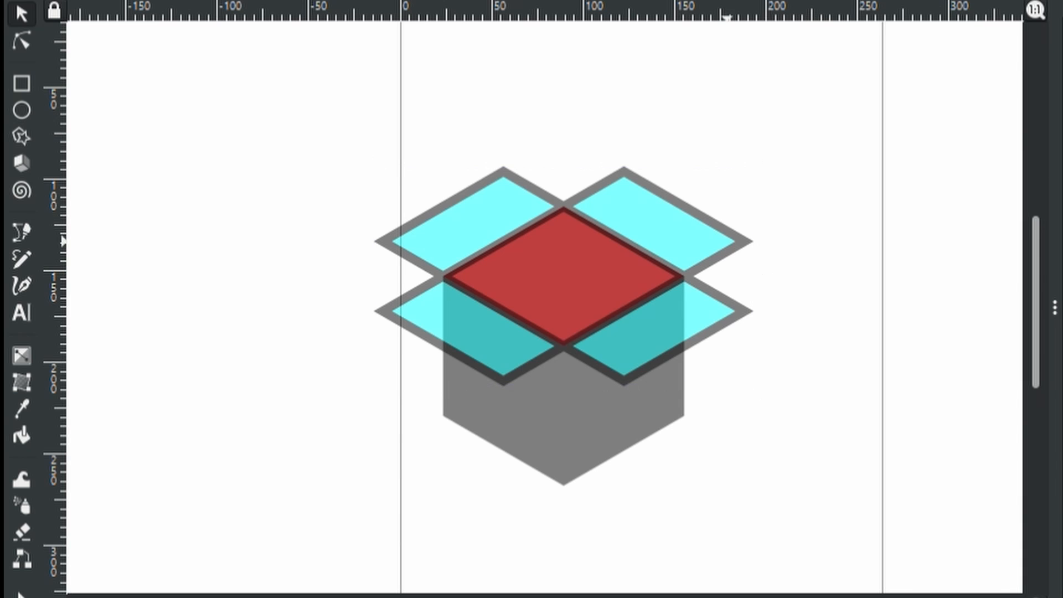
Step: Ungroup the outlined cyan parallelograms to separate the outline from the cyan fill
left_click(719, 256)
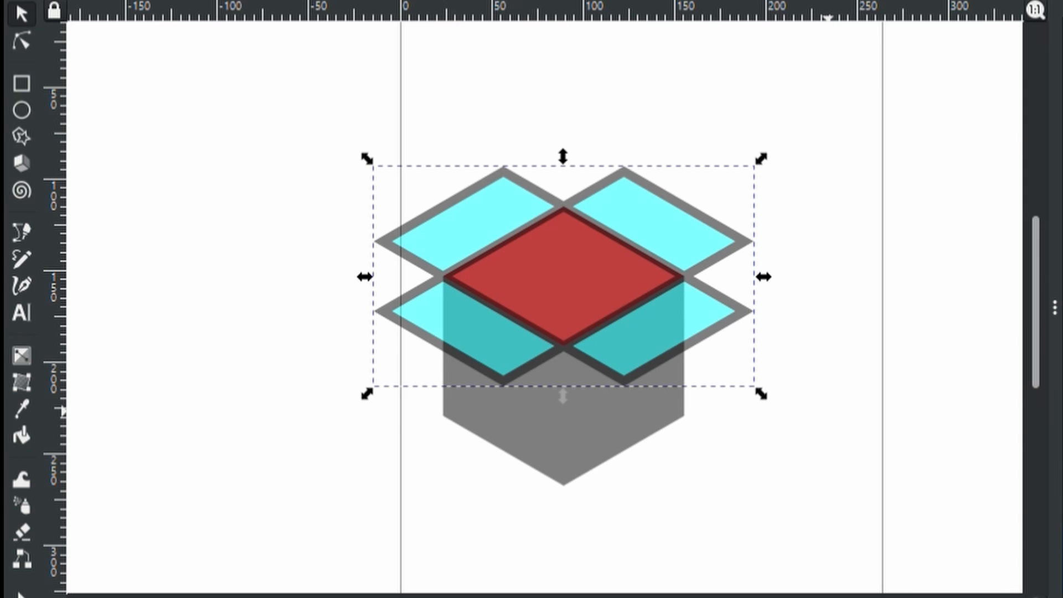
left_click(809, 355)
left_click(688, 312)
key("ctrl+shift+g")
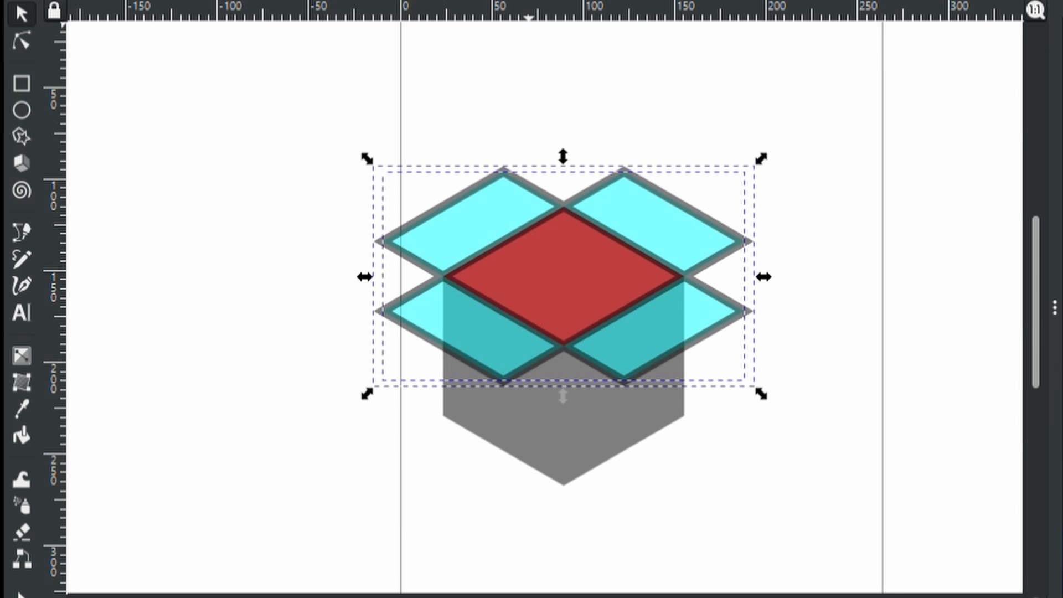
left_click(858, 343)
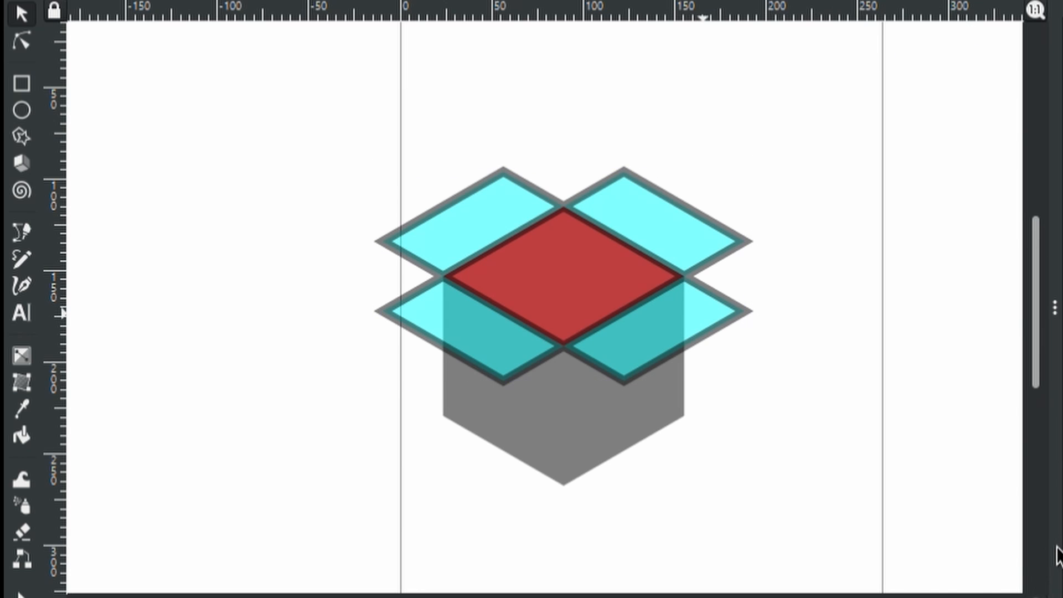
left_click(690, 314)
left_click_drag(689, 314, 889, 285)
left_click_drag(959, 316, 770, 320)
key("ctrl+z")
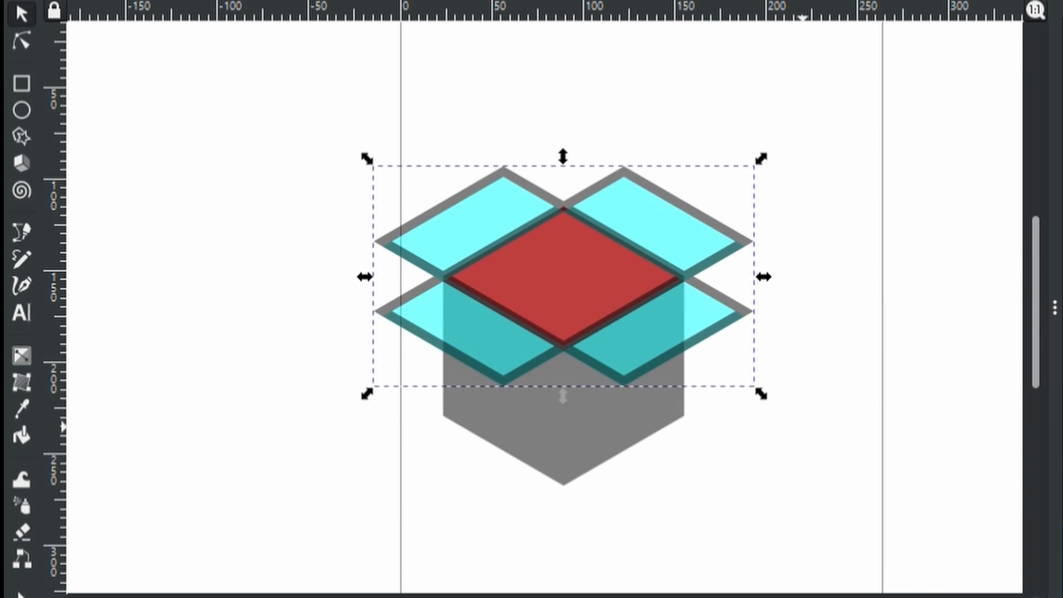
left_click(800, 442)
left_click(687, 235)
key("Delete")
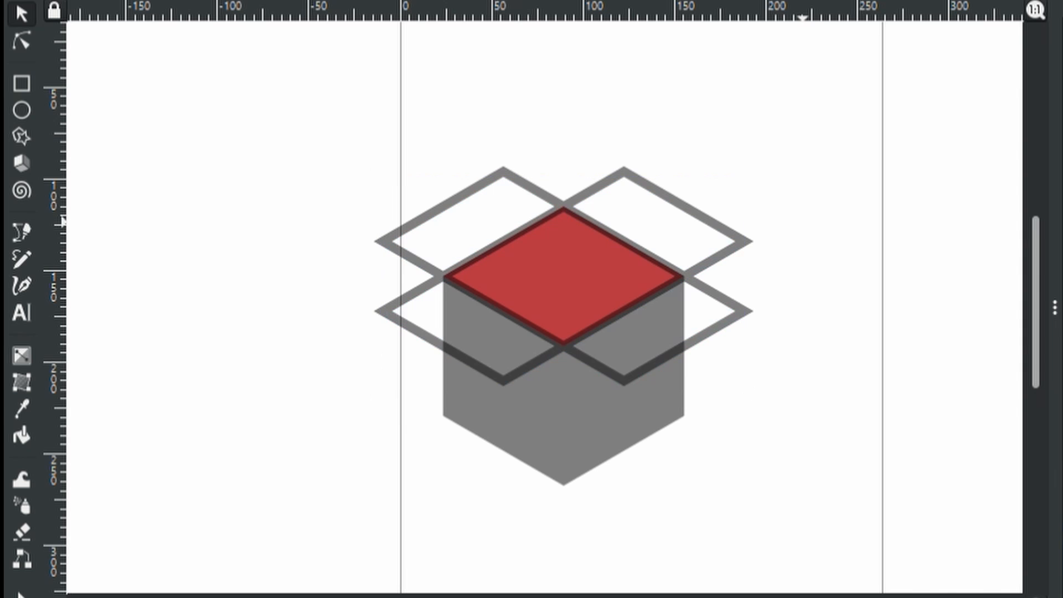
key("ctrl+z")
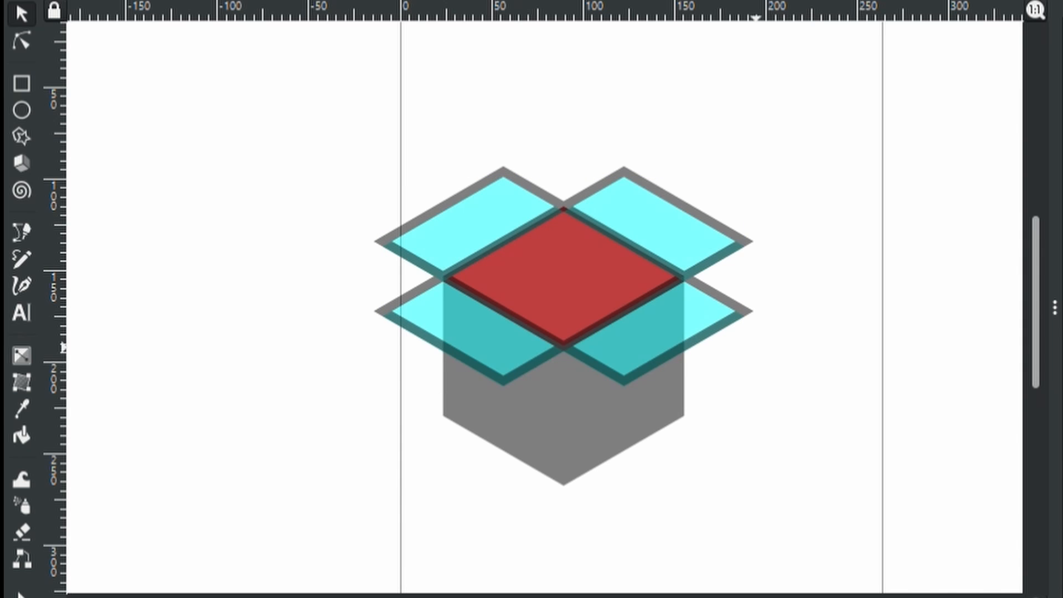
mouse_move(720, 325)
left_mouse_down()
mouse_move(1021, 300)
mouse_move(893, 293)
mouse_move(720, 324)
left_mouse_up()
left_click(862, 349)
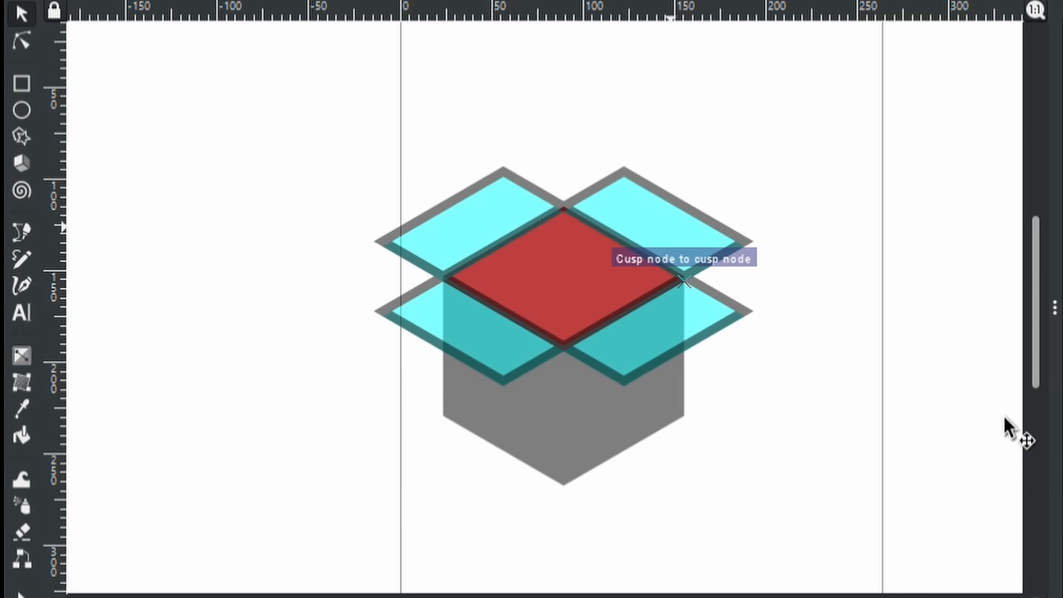
Step: Move the cyan flap fill away from its outline to the empty area right of the page
left_click(668, 226)
left_click_drag(685, 226, 858, 212)
mouse_move(653, 477)
left_mouse_down()
mouse_move(688, 445)
mouse_move(962, 440)
mouse_move(999, 474)
mouse_move(1009, 464)
left_mouse_up()
key("Escape")
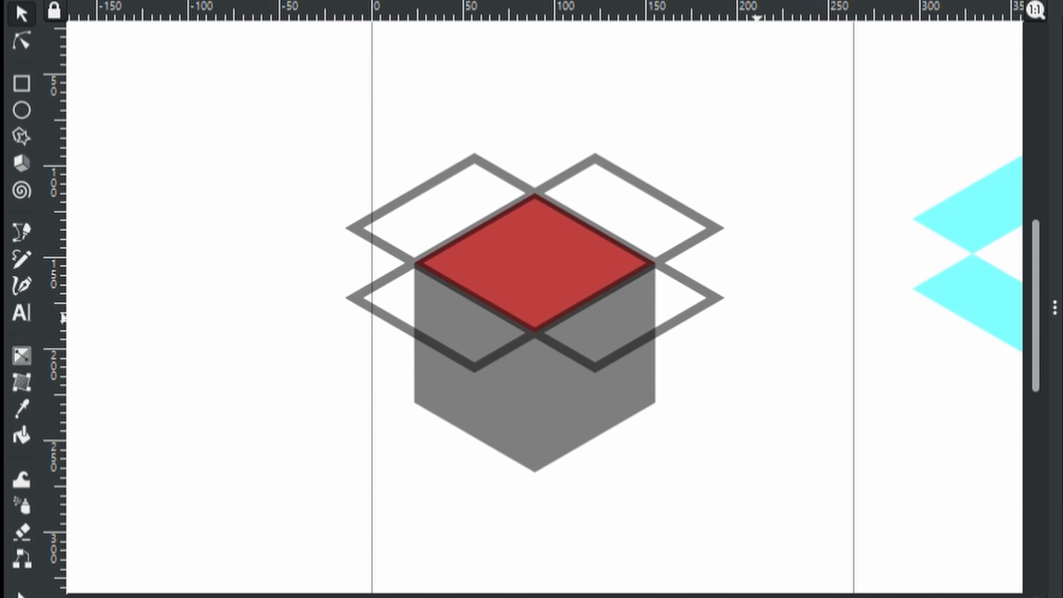
Step: Add an outline to the grey cube and thicken it to match the flap outlines
left_click(576, 390)
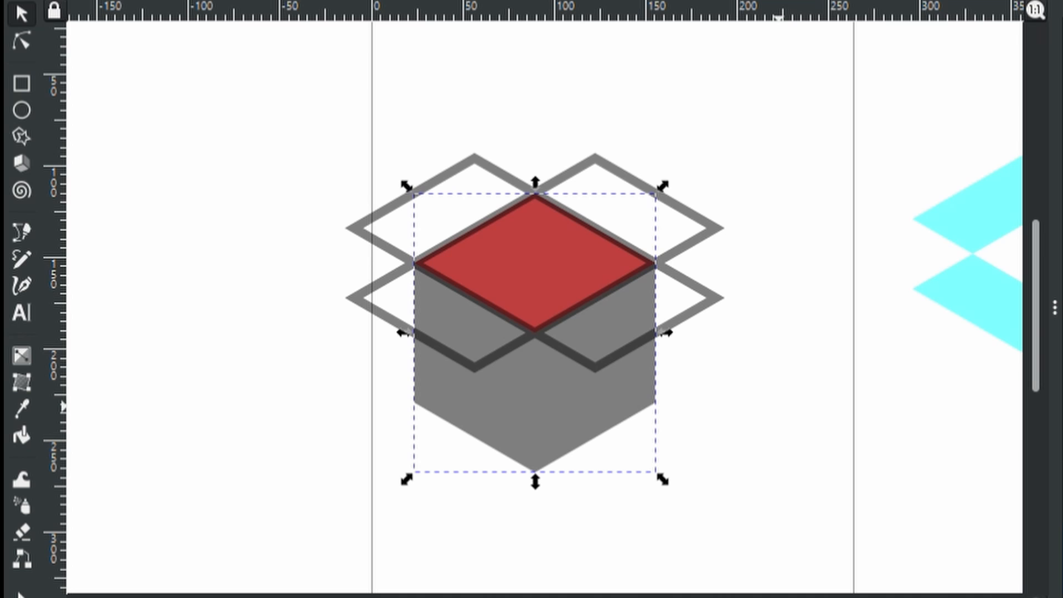
key("period")
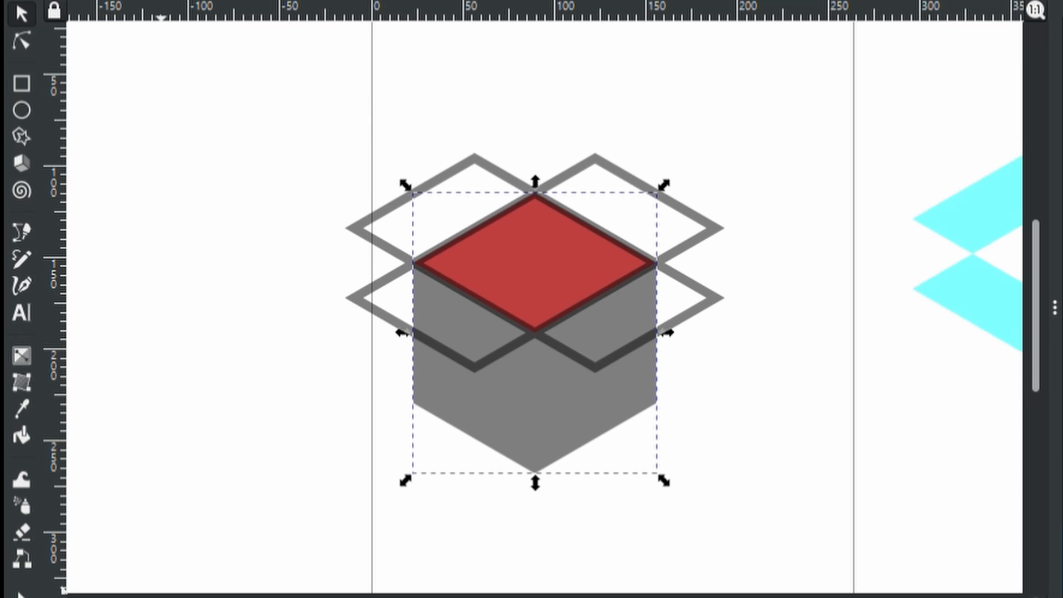
key("period")
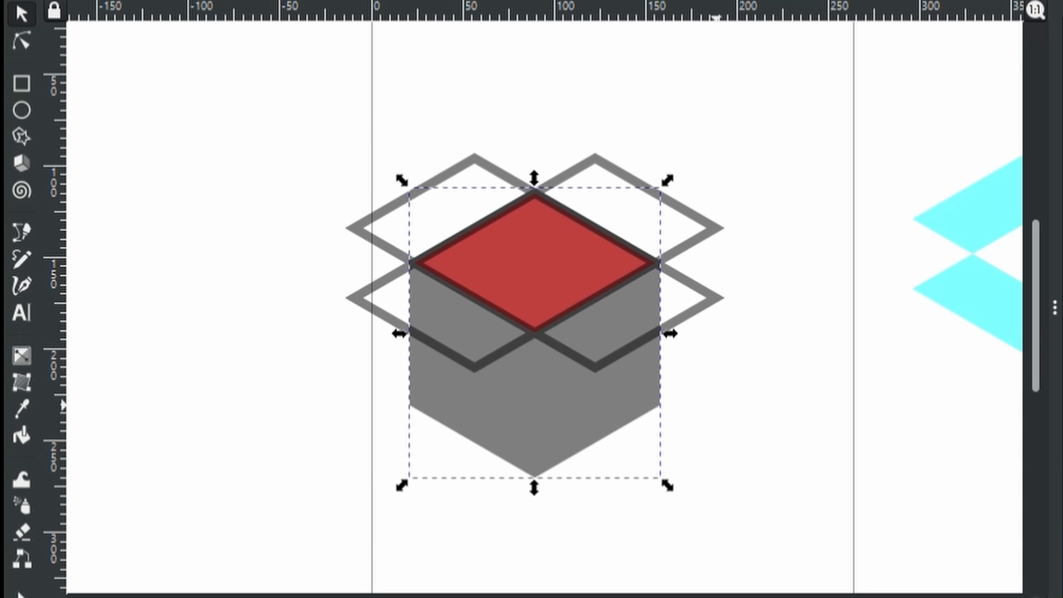
Step: Ungroup the outlined cube to separate its outline from the grey fill
left_click(537, 399)
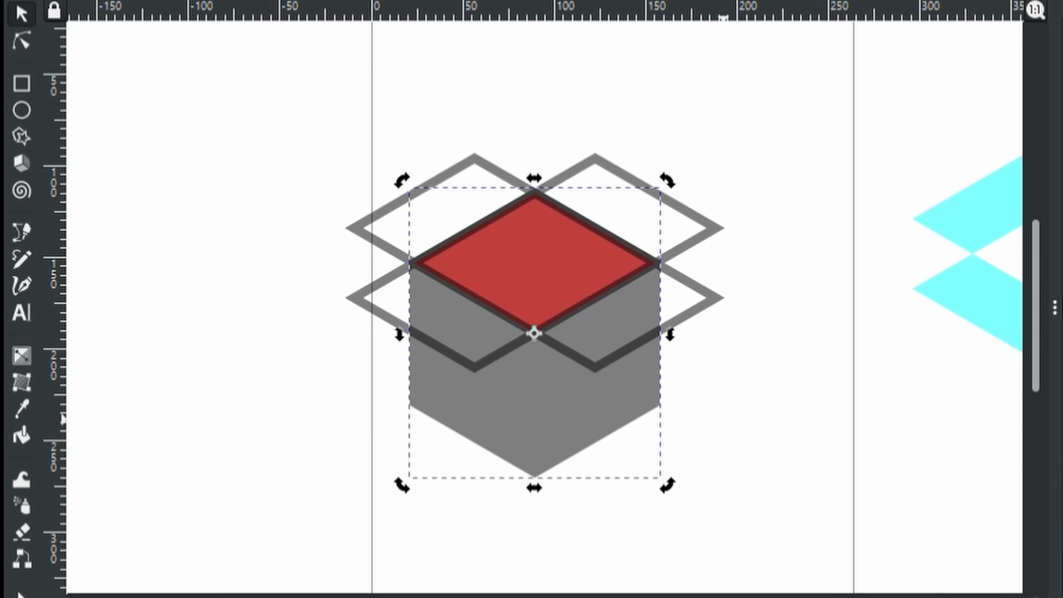
left_click(750, 428)
left_click(564, 379)
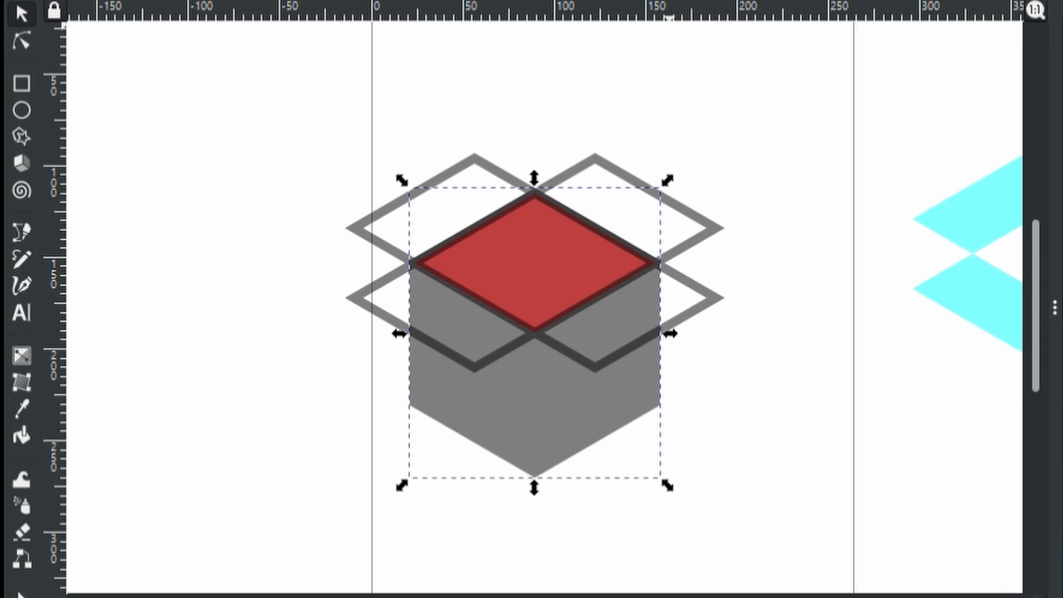
key("ctrl+shift+g")
left_click(764, 419)
left_click(555, 394)
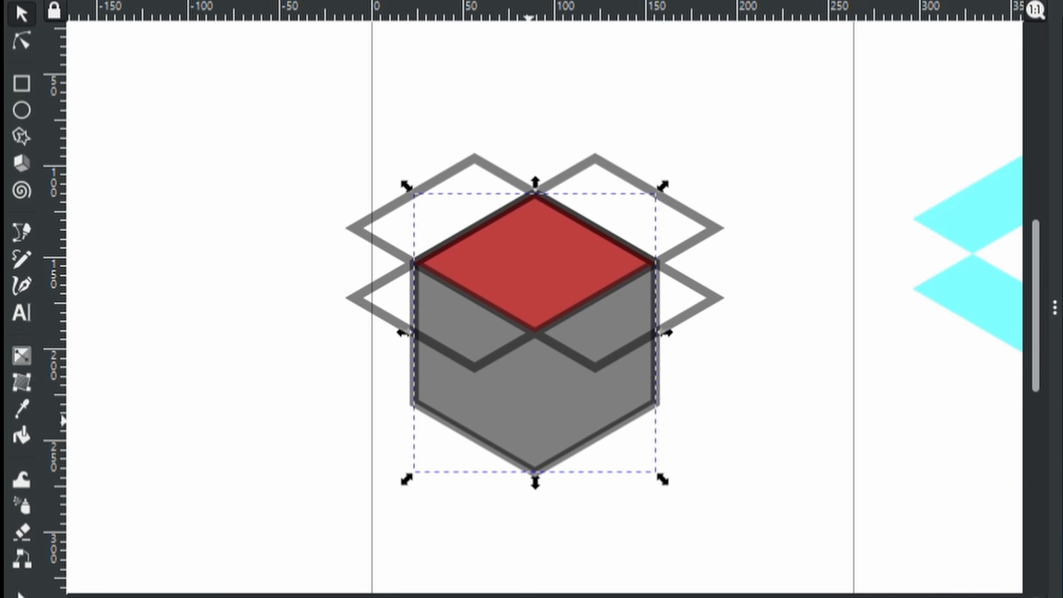
left_click_drag(556, 395, 532, 379)
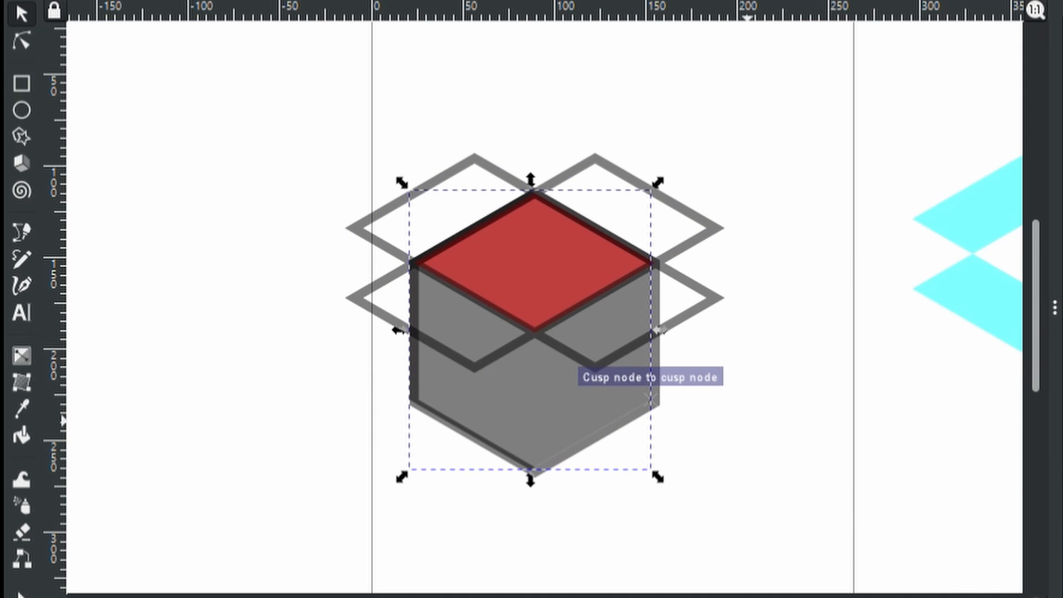
key("ctrl+z")
left_click(731, 459)
left_click(535, 476)
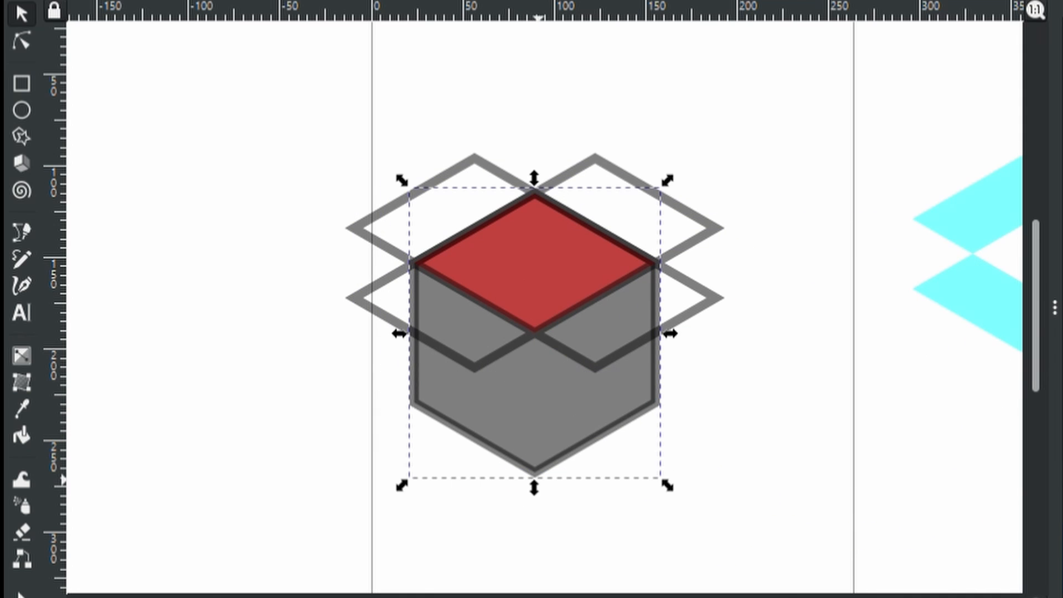
left_click_drag(536, 476, 611, 499)
left_click_drag(744, 500, 744, 501)
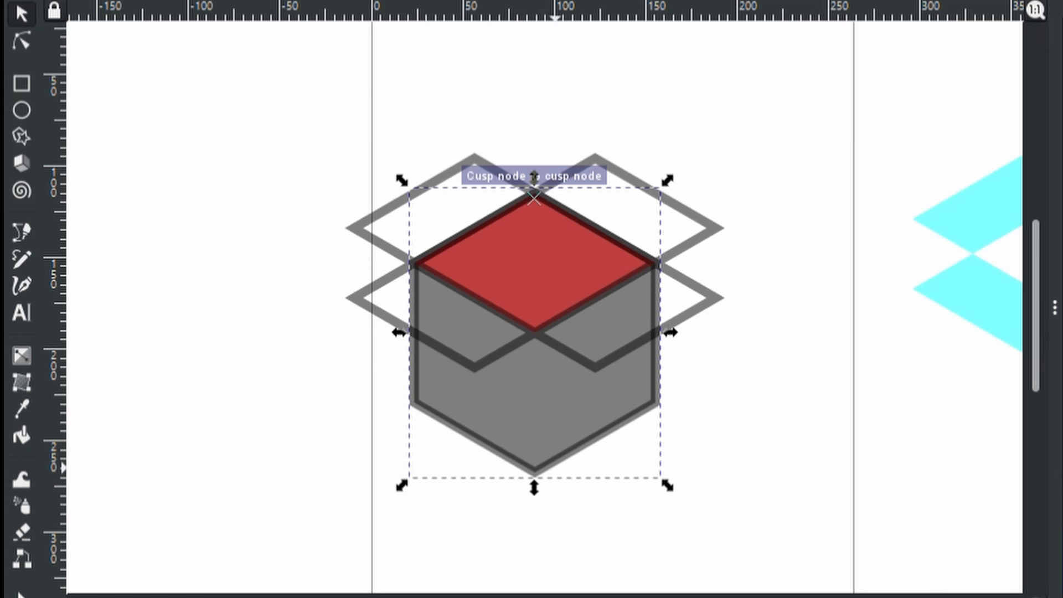
left_click_drag(556, 464, 750, 487)
key("ctrl+z")
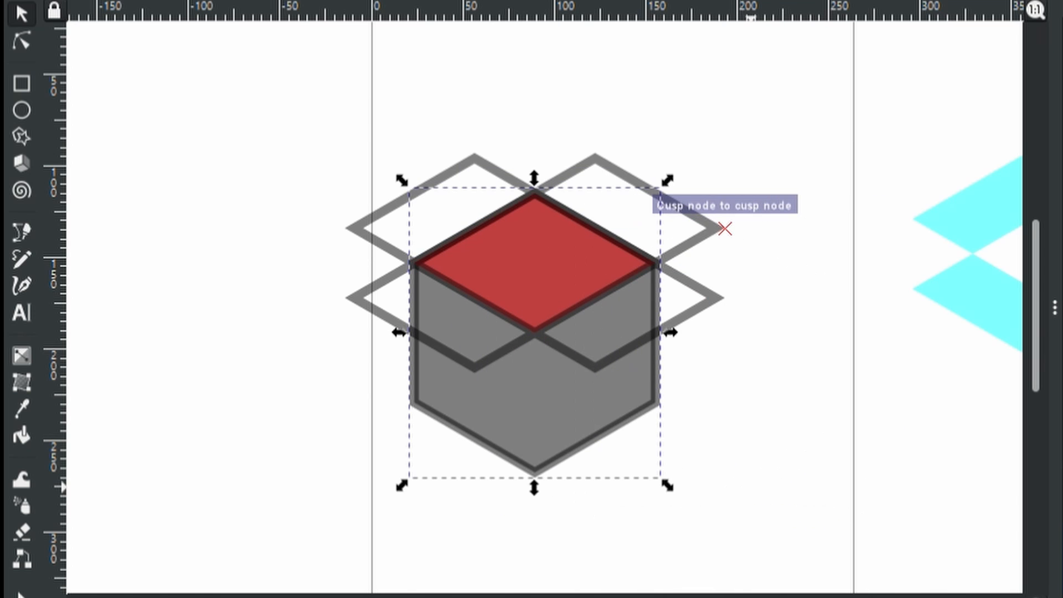
Step: Move the grey cube fill and the red top face out of the outlines, over to the cyan flaps beside the page
left_click(545, 423)
left_click_drag(550, 407, 980, 403)
left_click(747, 482)
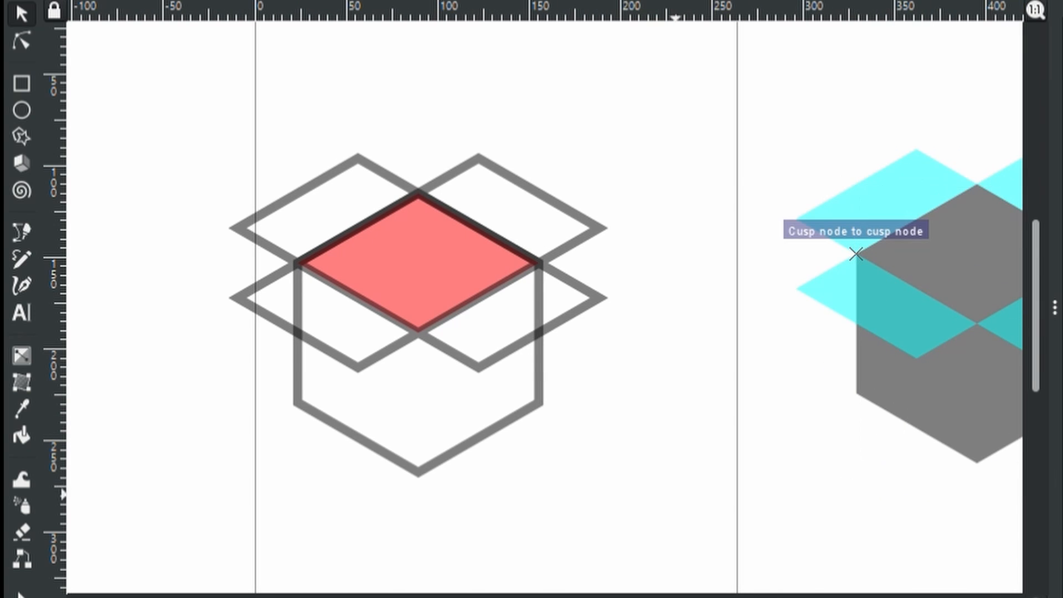
left_click_drag(534, 485, 679, 490)
left_click(418, 302)
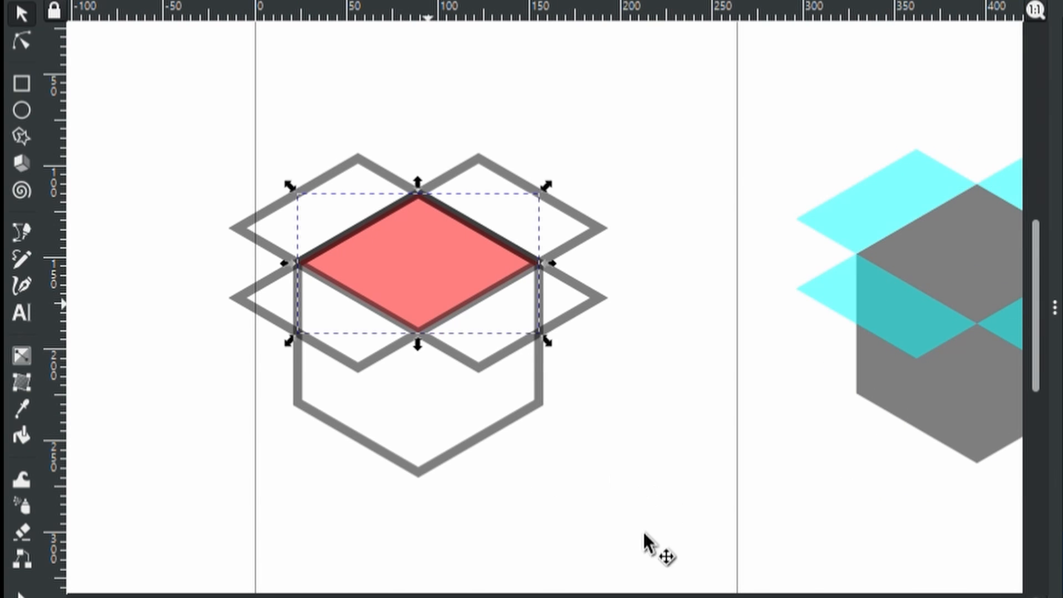
mouse_move(426, 271)
left_mouse_down()
mouse_move(588, 285)
mouse_move(985, 271)
left_mouse_up()
scroll(849, 309, "left", 8)
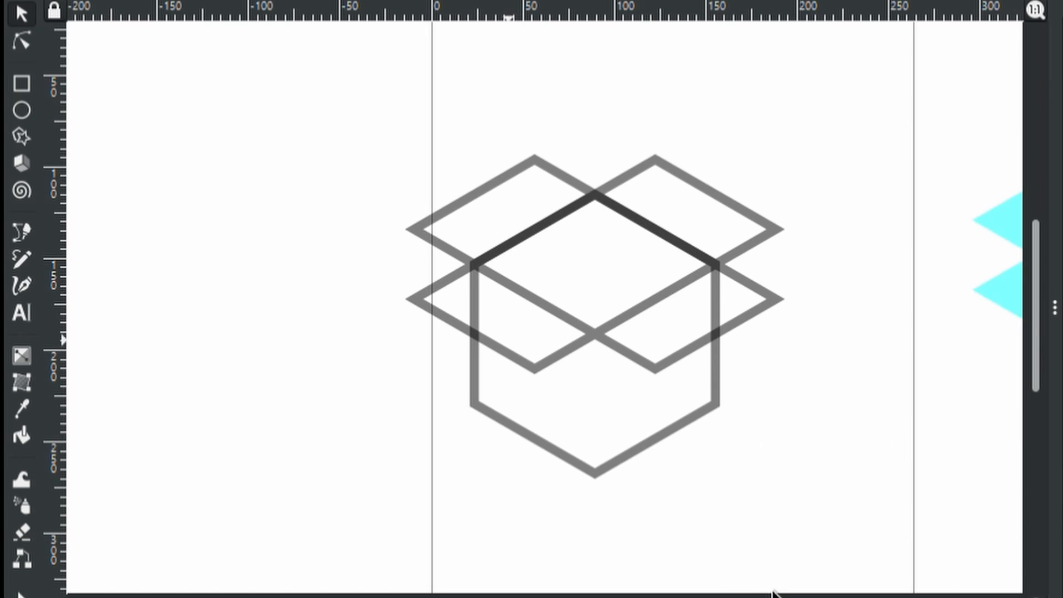
Step: Duplicate the flap outline and subtract the copy from the cube outline with a Difference operation
left_click(765, 297)
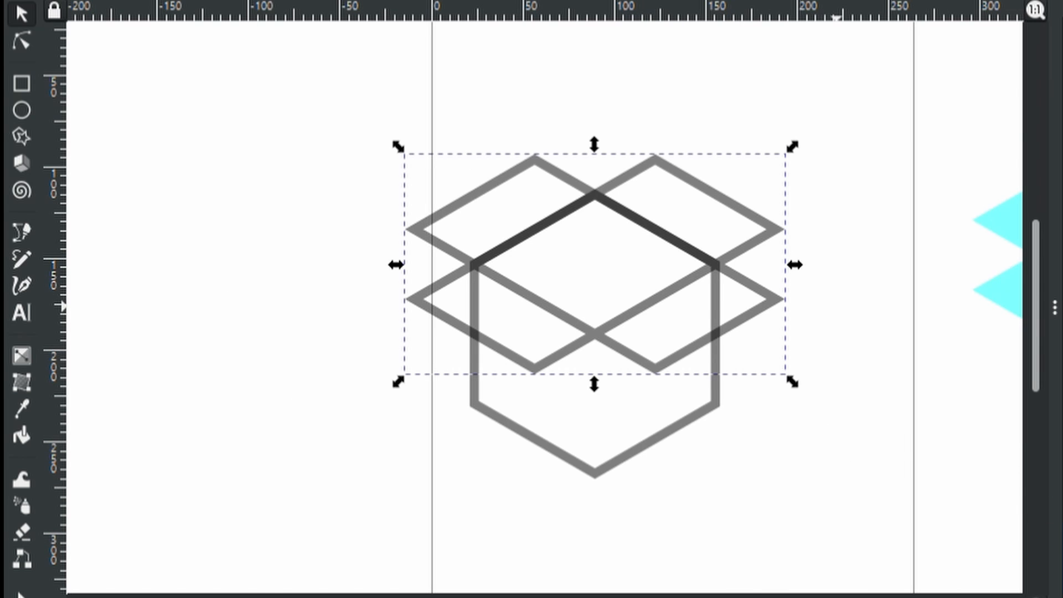
key("ctrl+d")
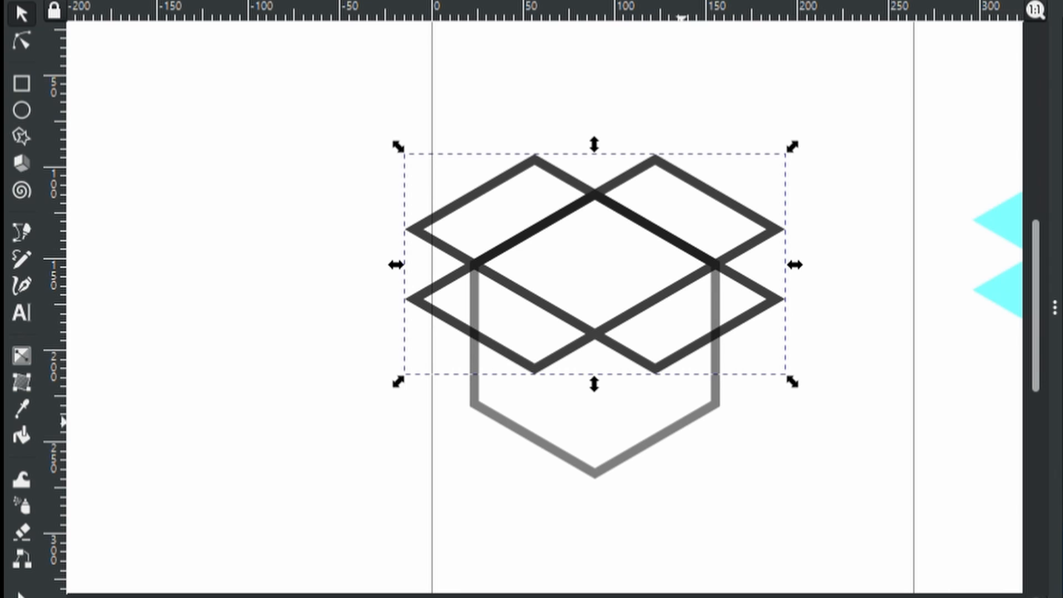
left_click(689, 419, "shift")
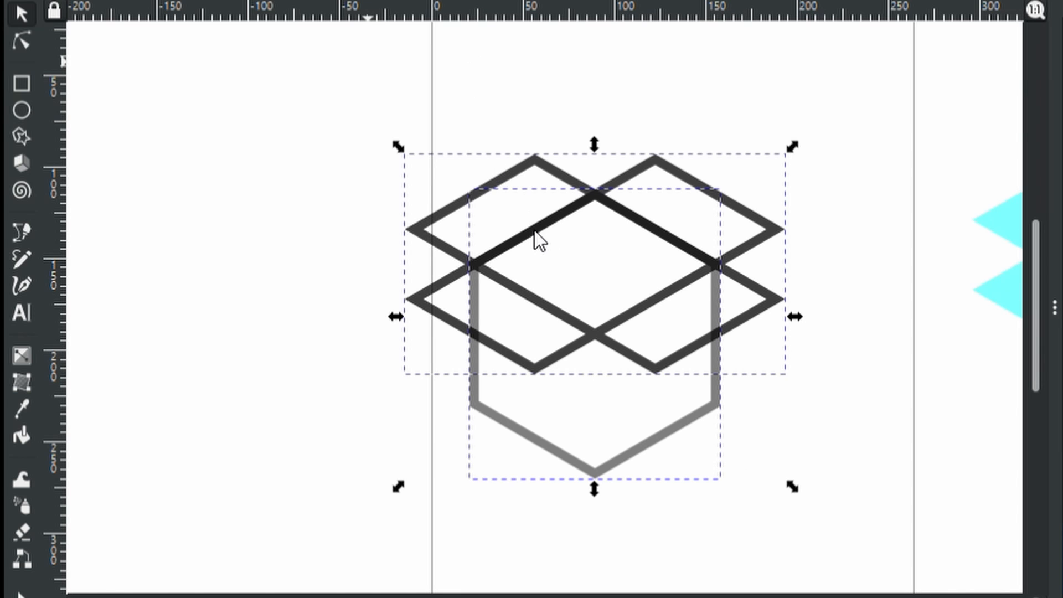
left_click(542, 104)
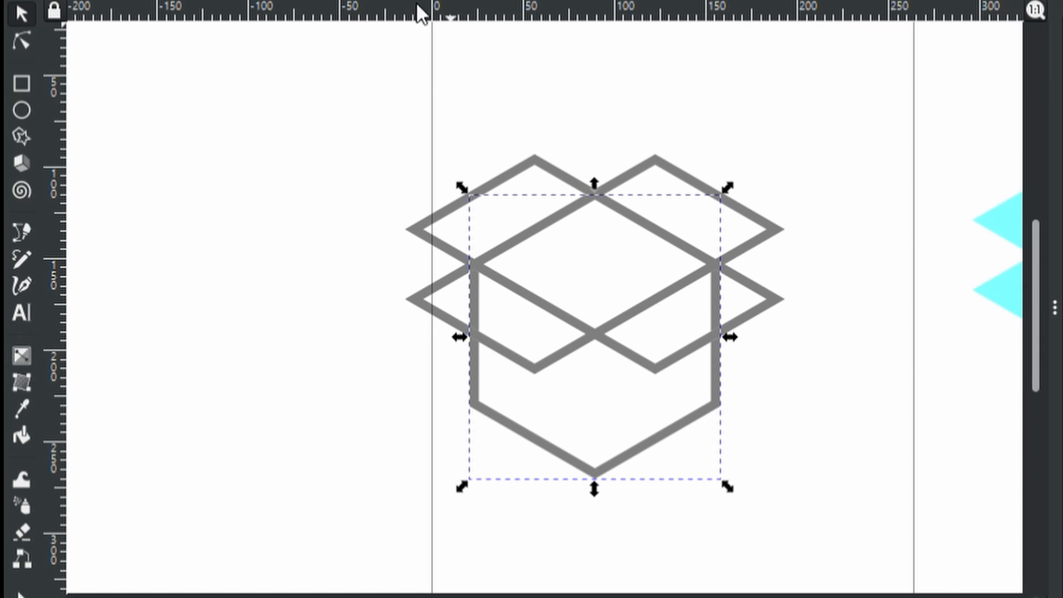
Step: Break the cut cube outline apart and delete every piece except the lower box outline beneath the flaps
left_click(572, 353)
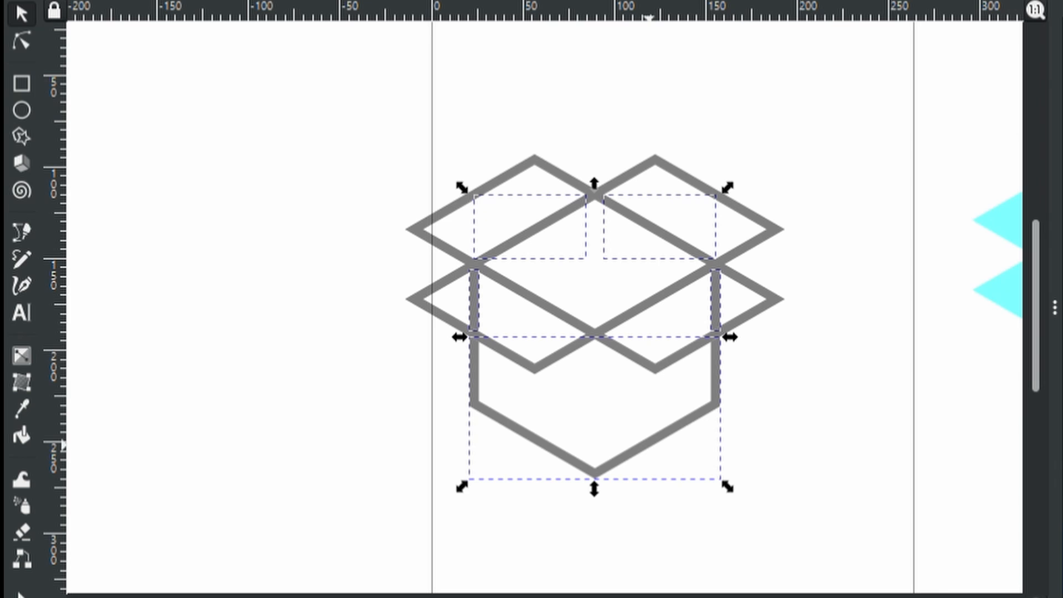
left_click(646, 446, "shift")
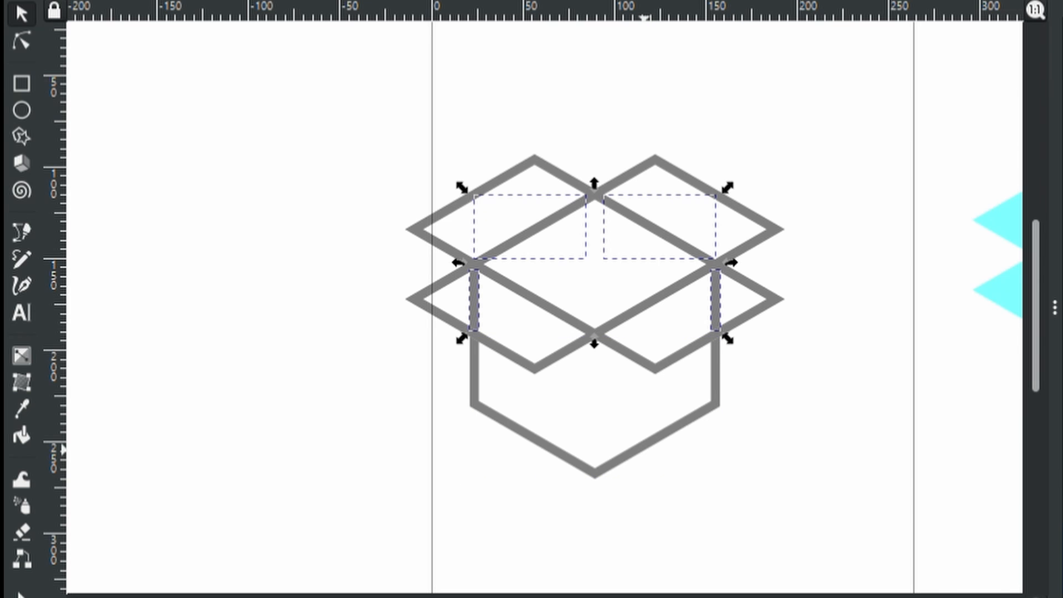
key("Delete")
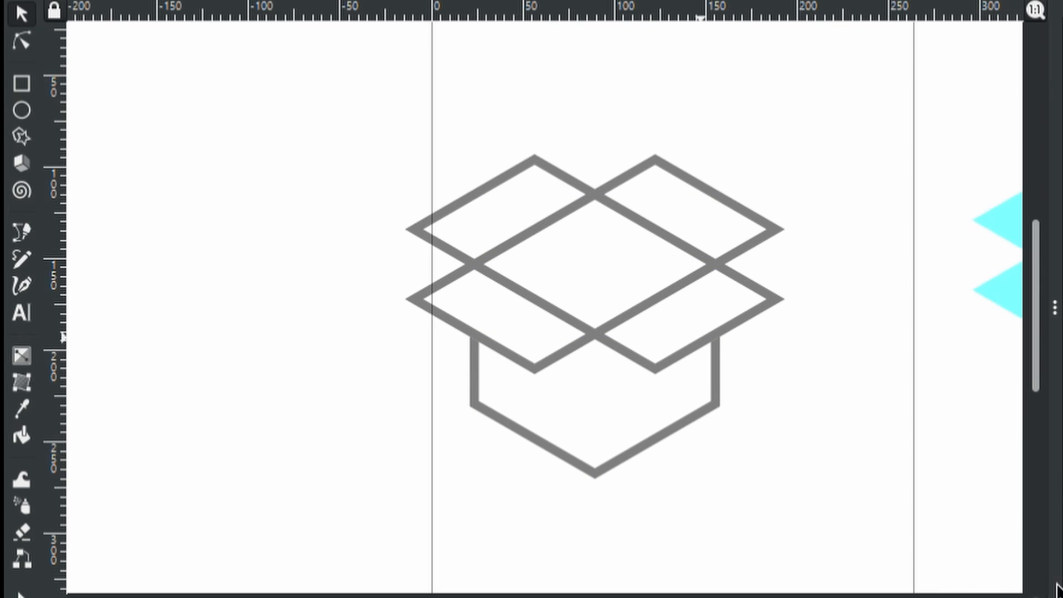
left_click(602, 467)
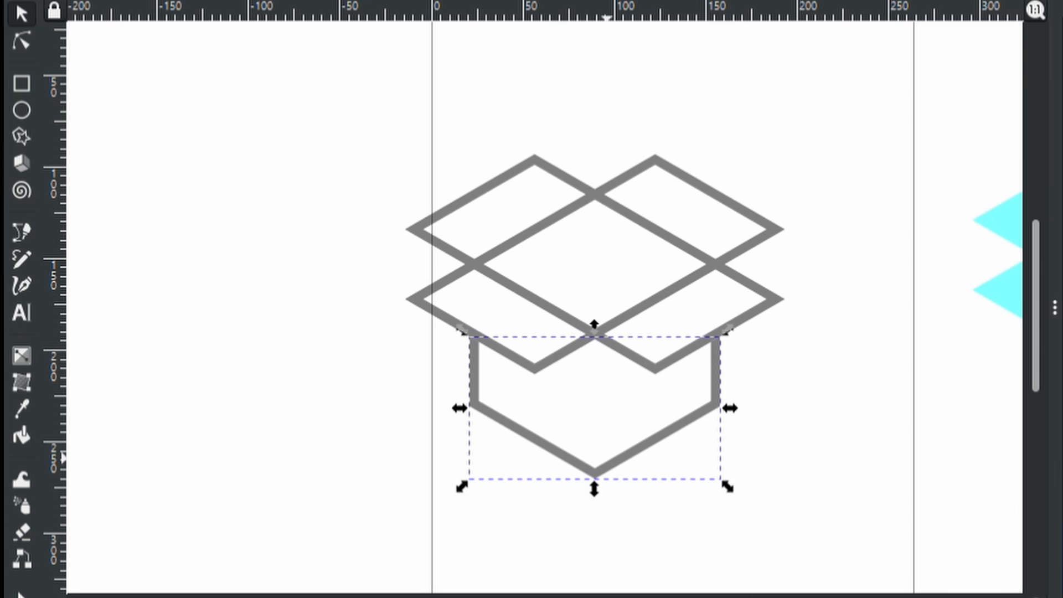
left_click(750, 311)
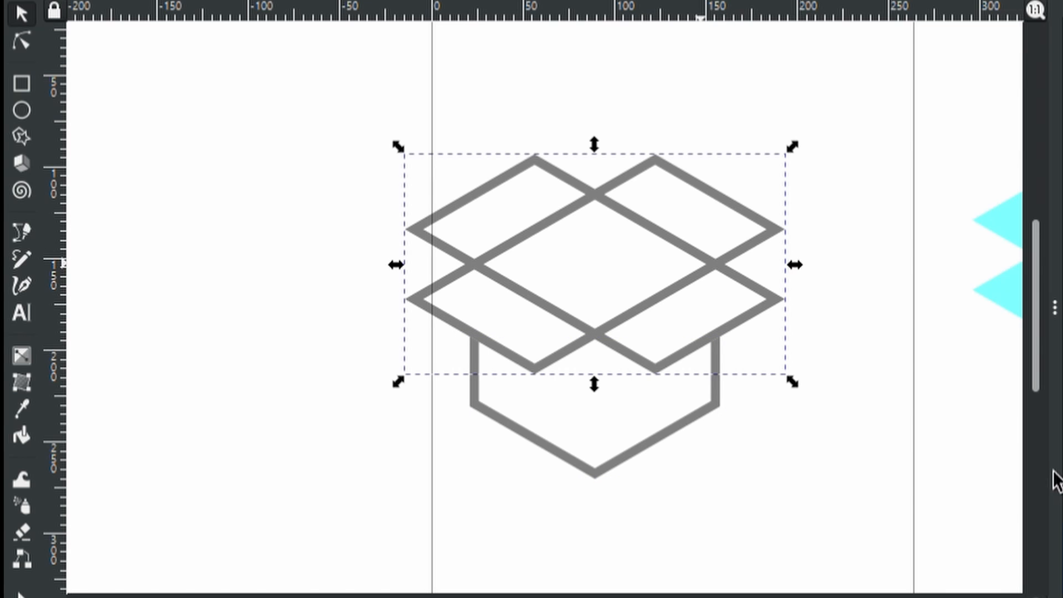
Step: Draw a vertical line with the Bezier pen from the box's bottom corner up to the front flap junction, as thick as the outlines
mouse_move(716, 259)
left_mouse_down()
mouse_move(785, 210)
mouse_move(738, 161)
mouse_move(743, 207)
mouse_move(778, 195)
mouse_move(727, 255)
left_mouse_up()
key("b")
left_click(594, 469)
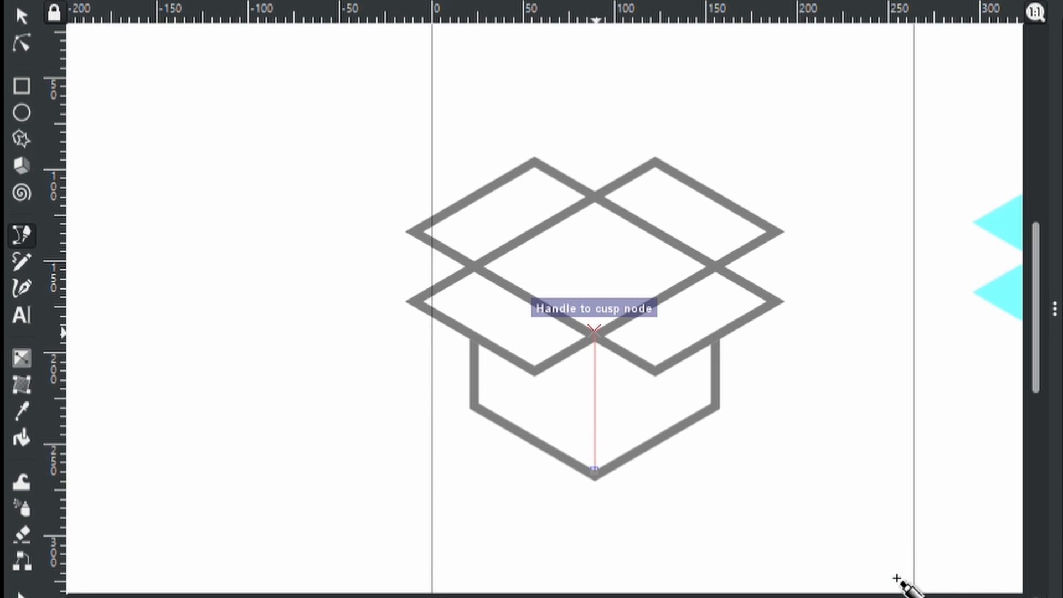
left_click(594, 331)
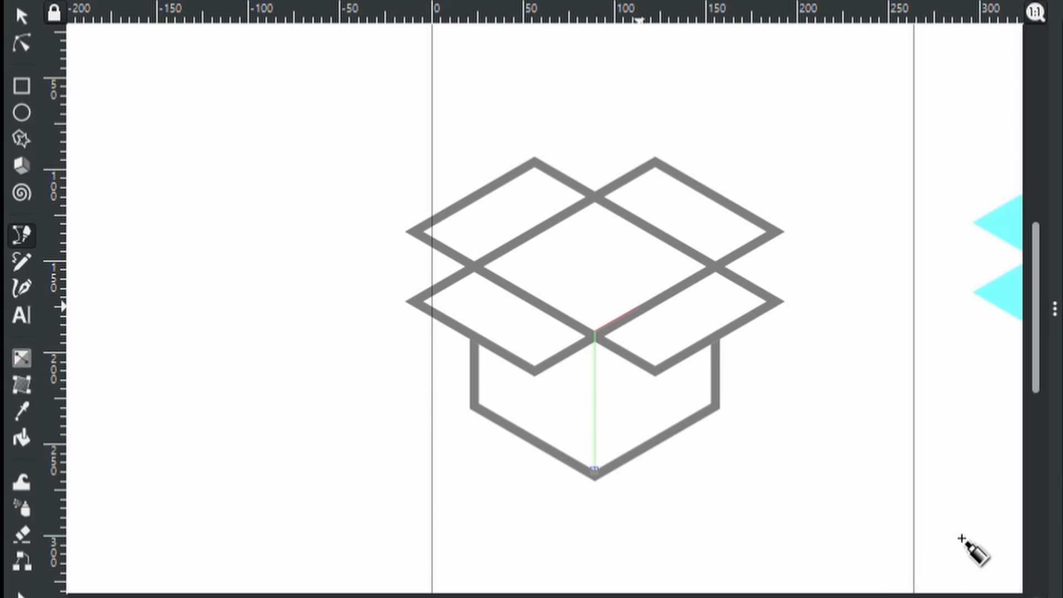
key("Return")
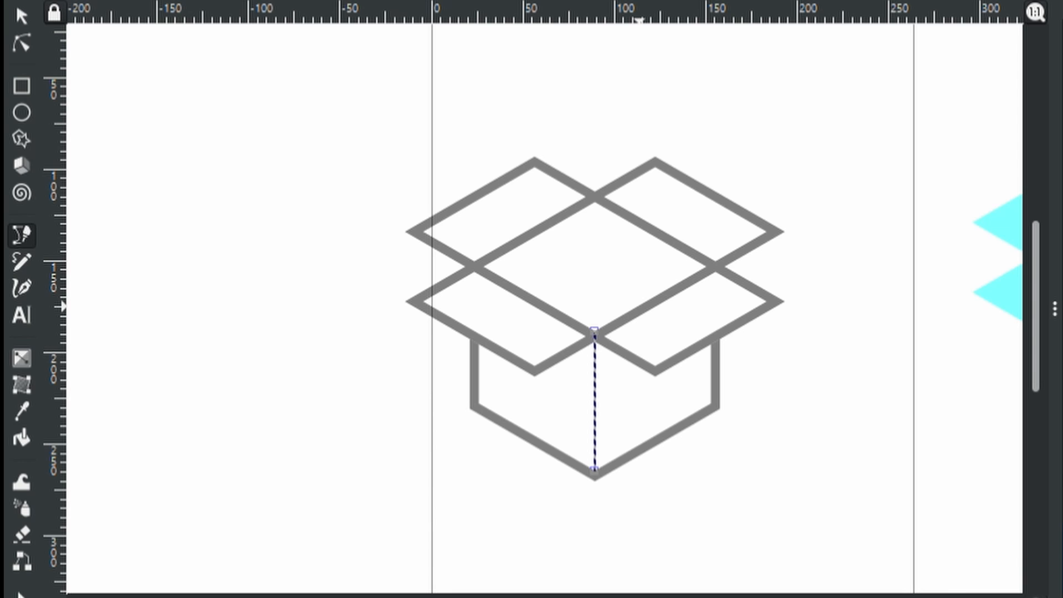
key("Return")
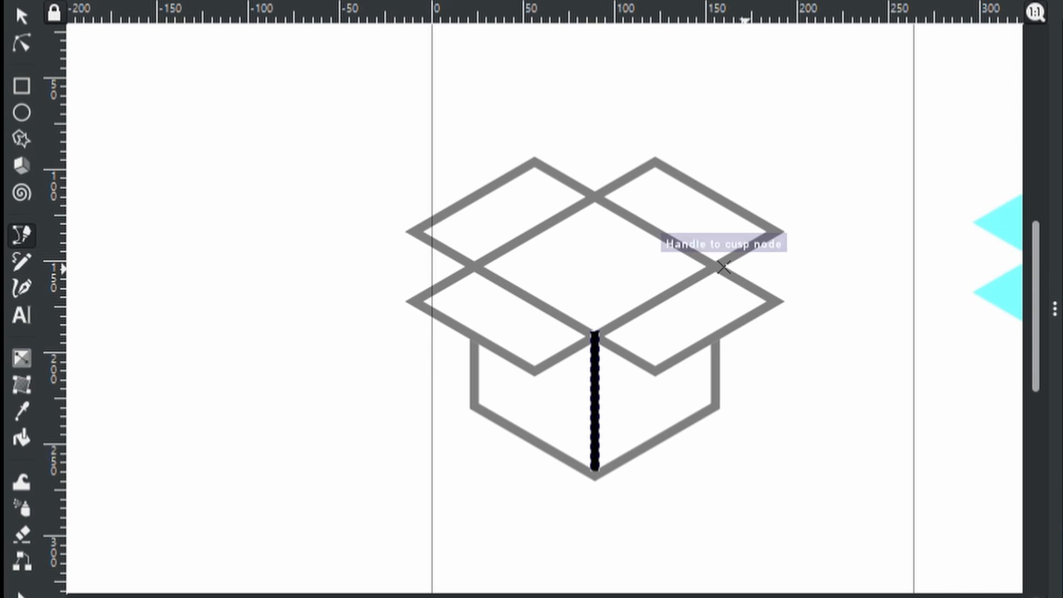
left_click(632, 313)
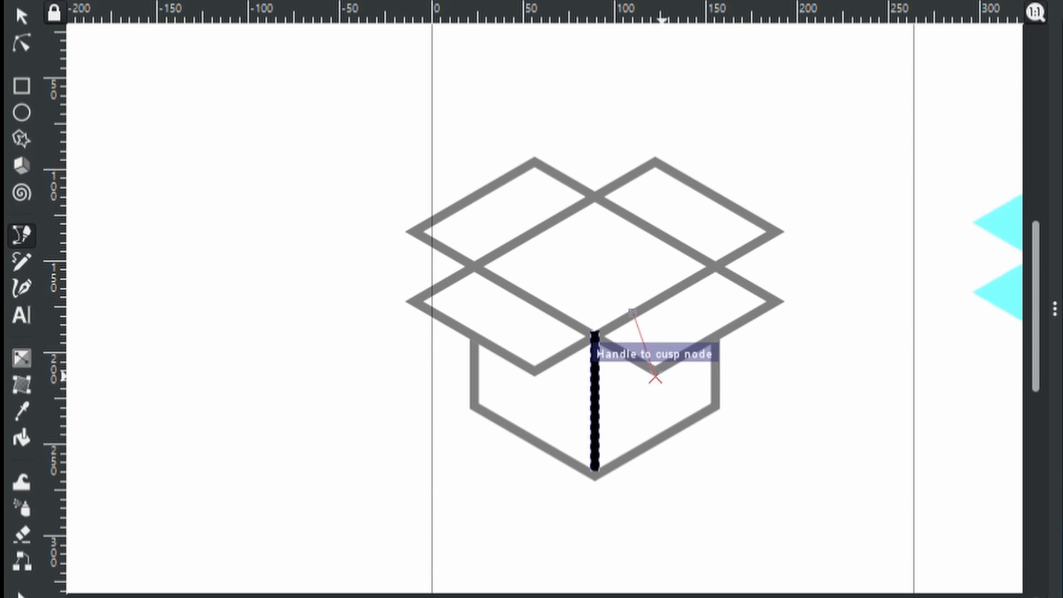
key("Escape")
key("Escape")
left_click(22, 16)
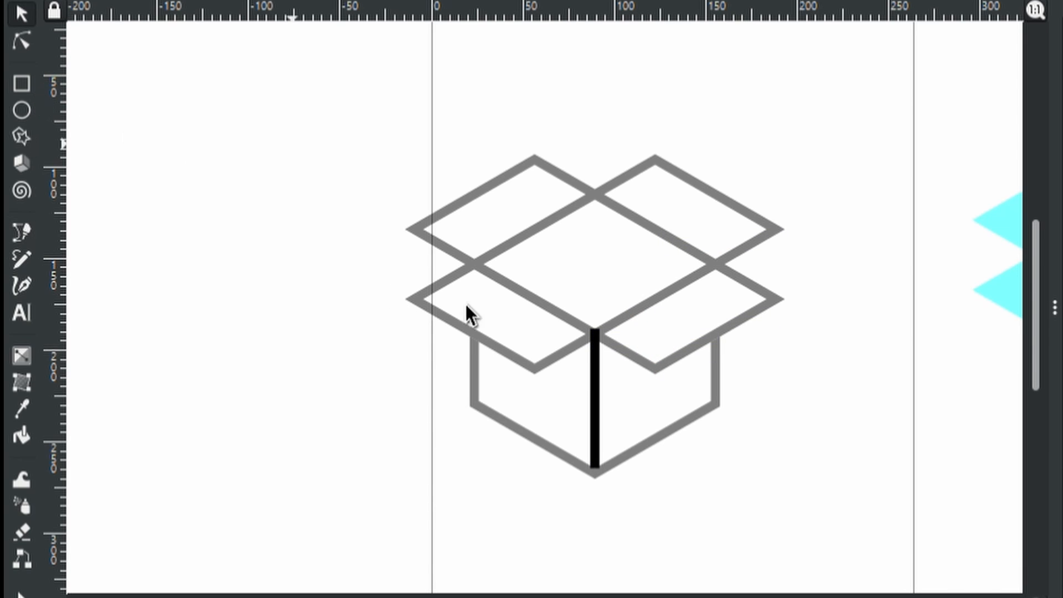
Step: Combine the vertical edge line with the flap outline into one path
left_click(595, 399)
left_click(656, 367, "shift")
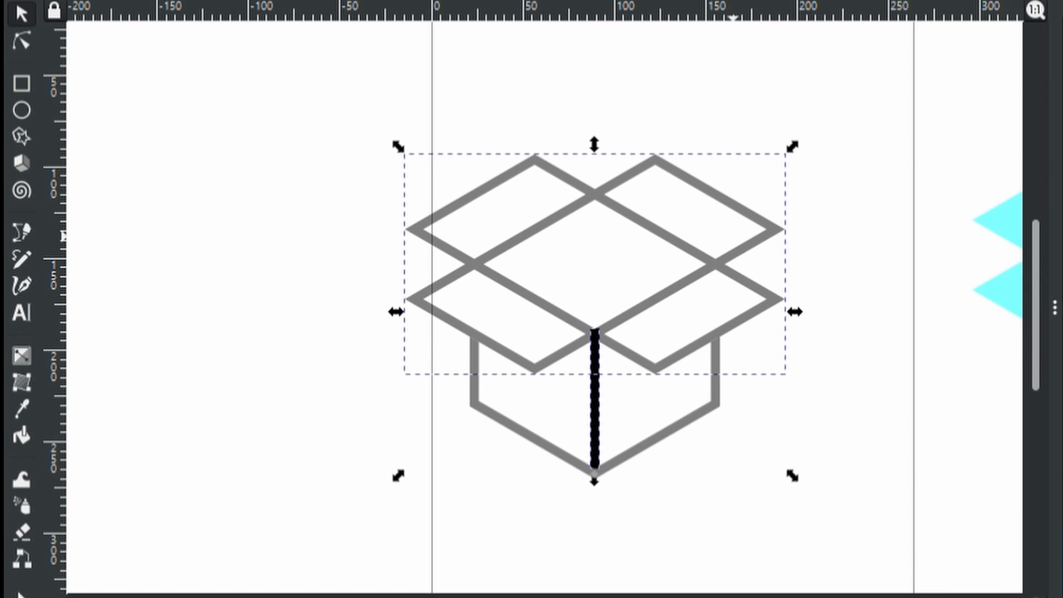
key("ctrl+k")
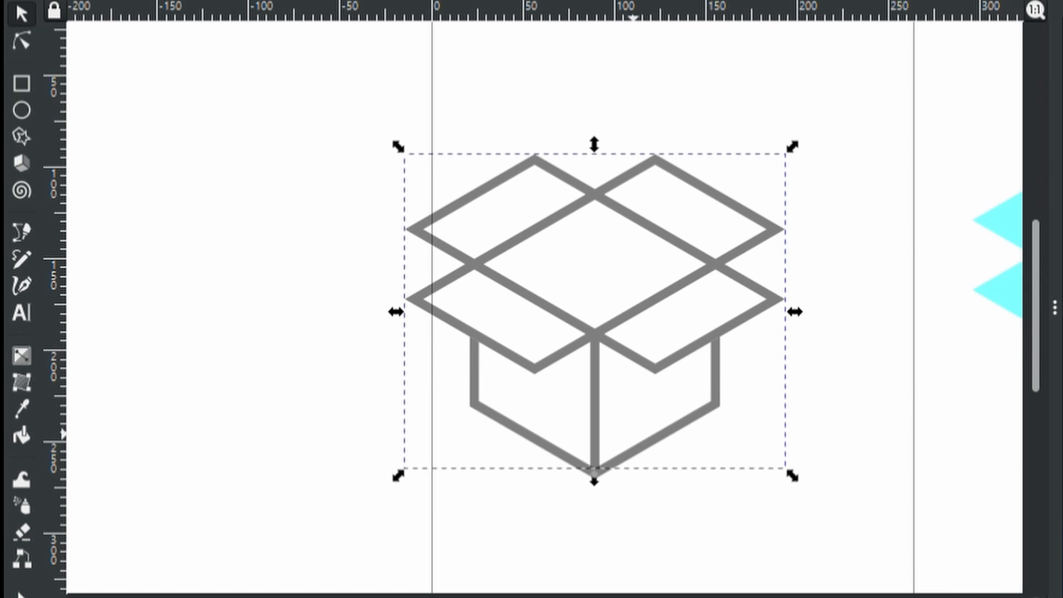
Step: Combine the lower box outline with the flap outline into one path and shift it until its left corners meet the page's left edge
left_click(645, 442, "shift")
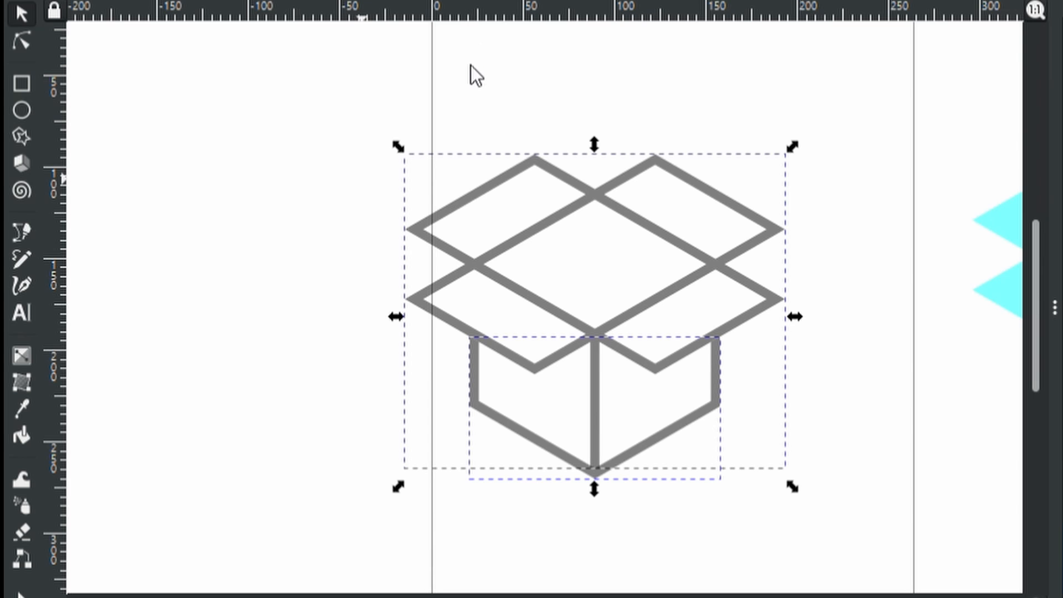
key("ctrl+k")
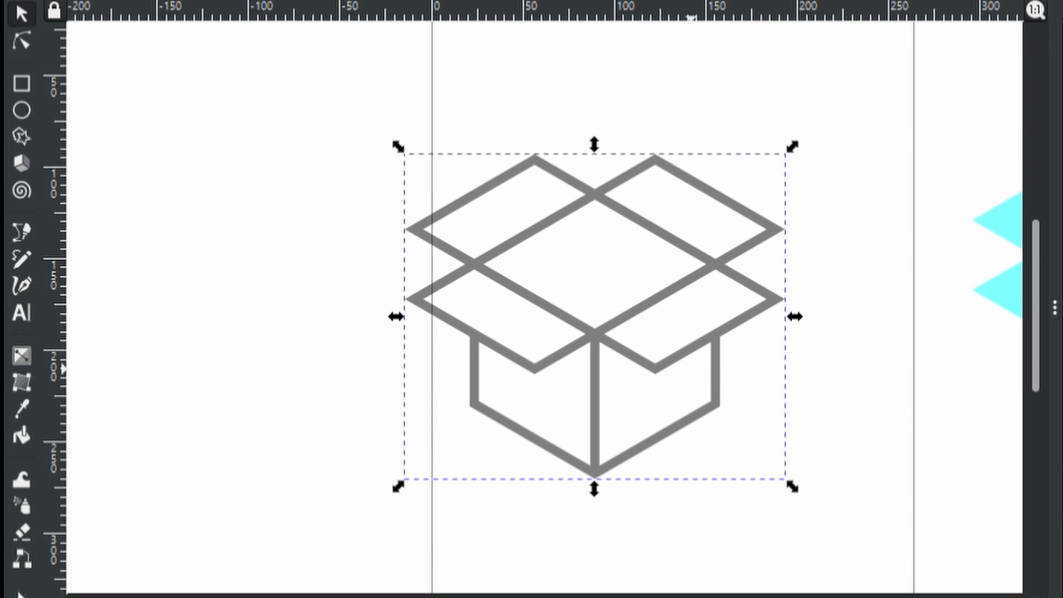
left_click_drag(691, 368, 719, 387)
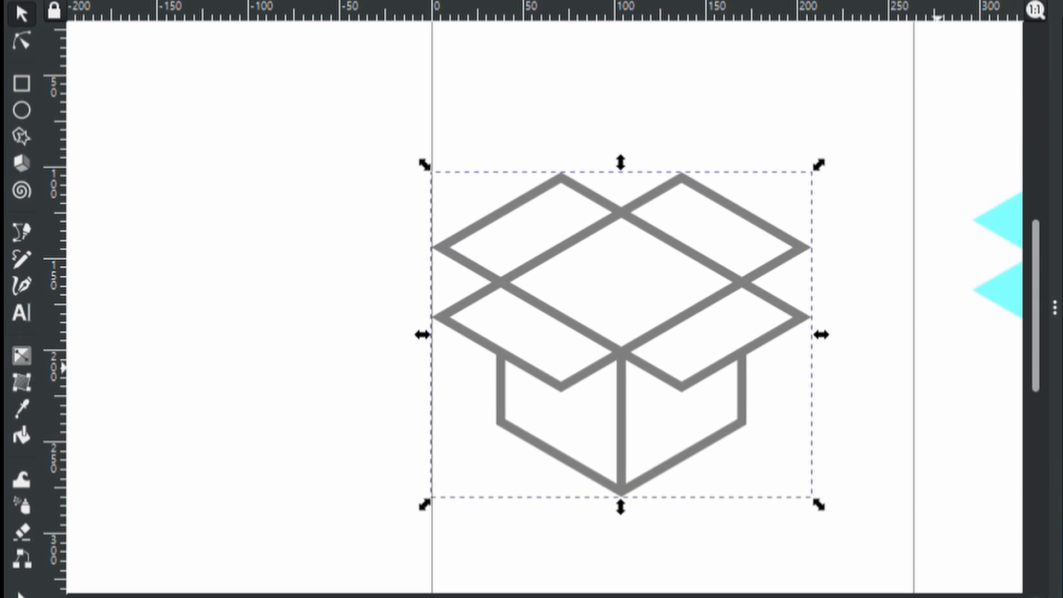
key("Escape")
Step: Try the red top face as a colour fill over the central opening of the box line drawing
left_click_drag(933, 392, 805, 408)
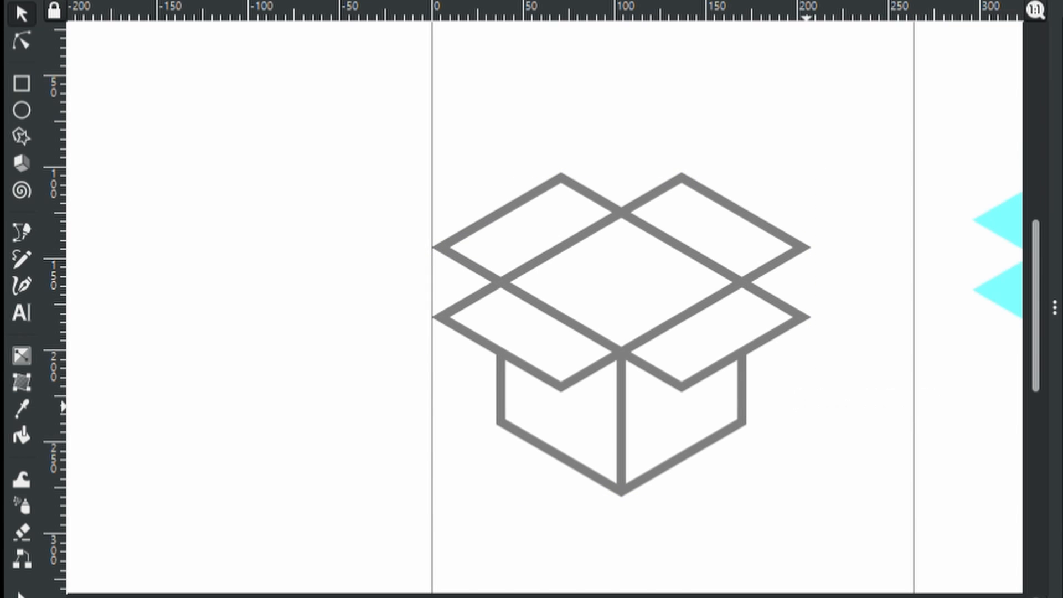
left_click_drag(929, 400, 652, 409)
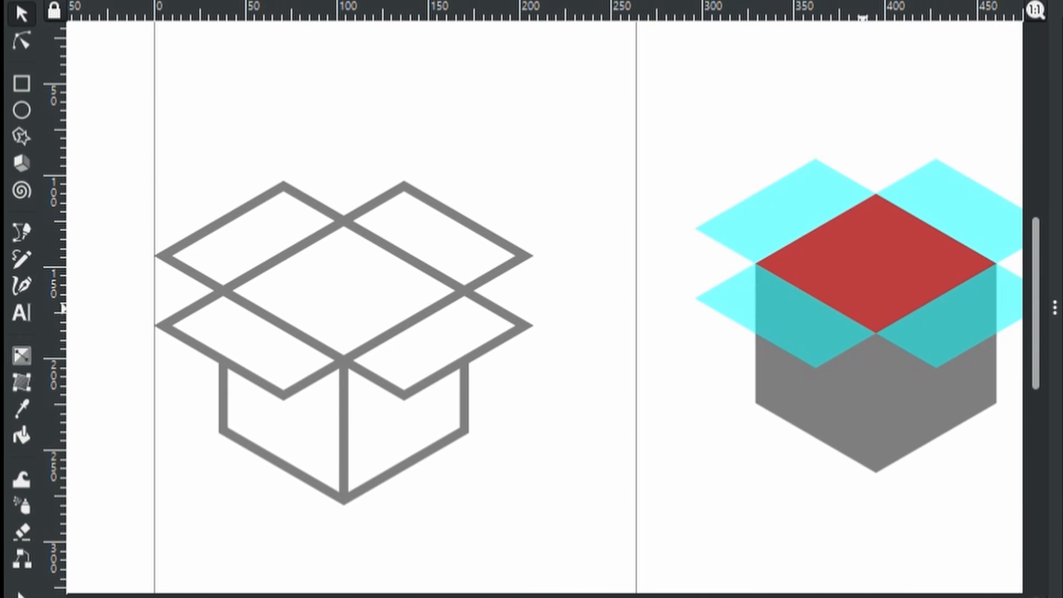
left_click(898, 280)
left_click_drag(898, 280, 373, 307)
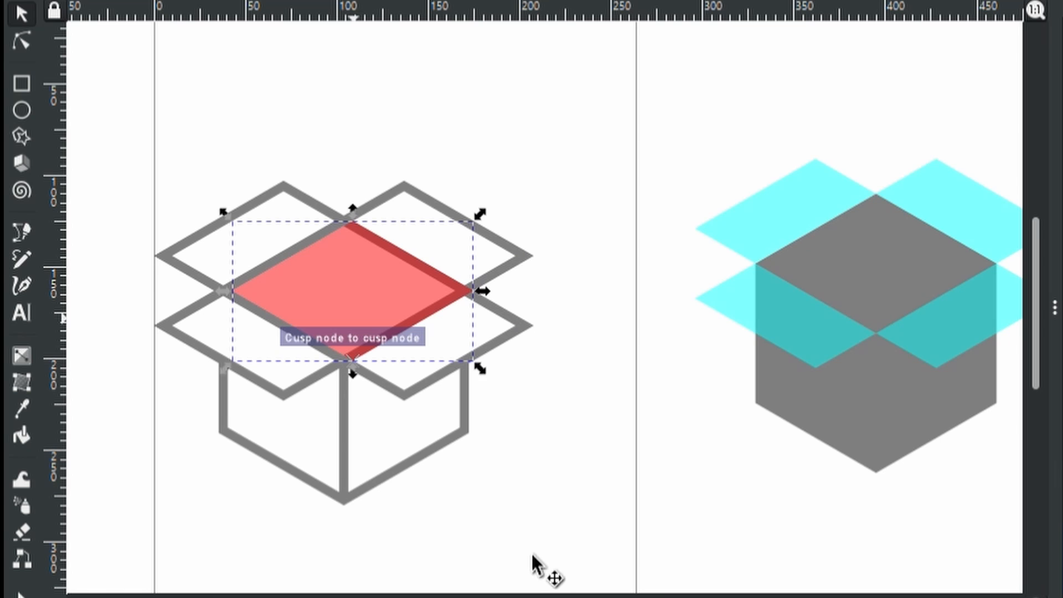
left_click(649, 424)
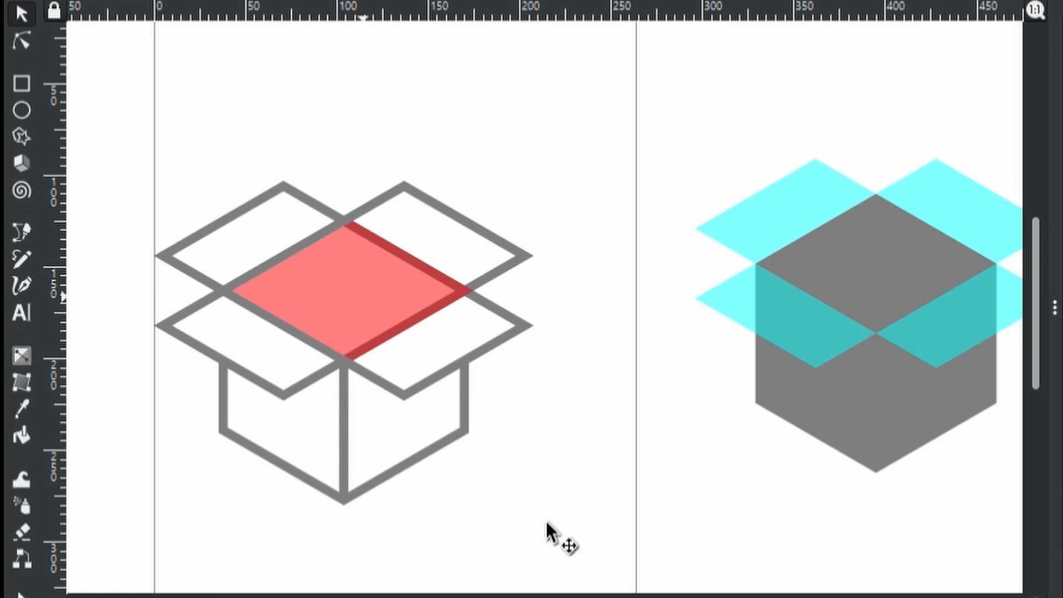
left_click(323, 306)
mouse_move(360, 306)
left_mouse_down()
mouse_move(648, 409)
mouse_move(536, 301)
mouse_move(349, 302)
mouse_move(372, 303)
mouse_move(365, 295)
left_mouse_up()
left_click_drag(551, 520, 581, 537)
Step: Move the red face from the line drawing back onto the top of the coloured box
left_click_drag(372, 311, 899, 271)
left_click(558, 437)
left_click_drag(511, 467, 760, 382)
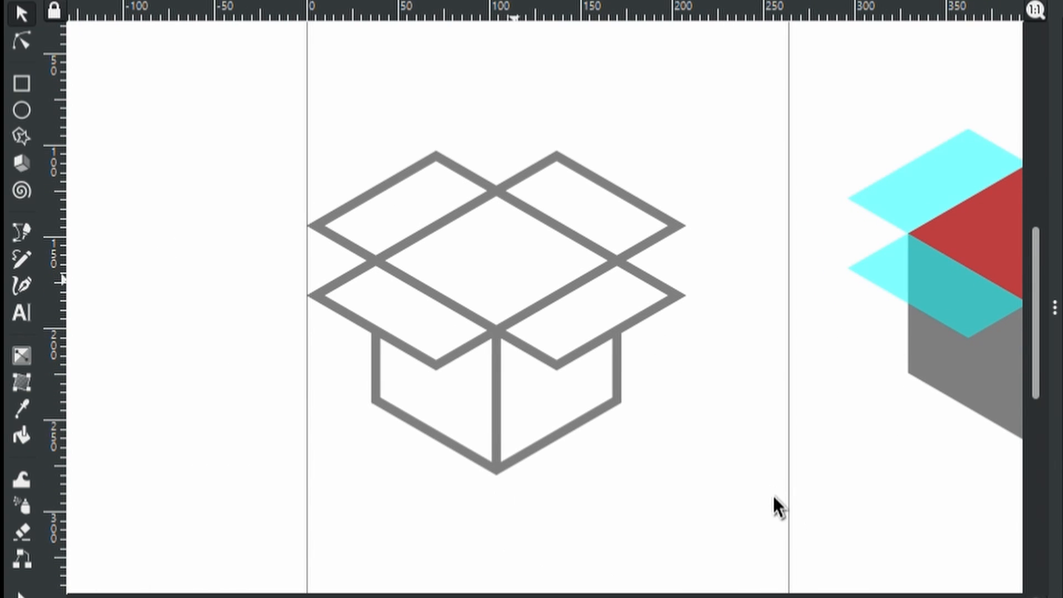
Step: Select the combined box line drawing as a single object
left_click(557, 297)
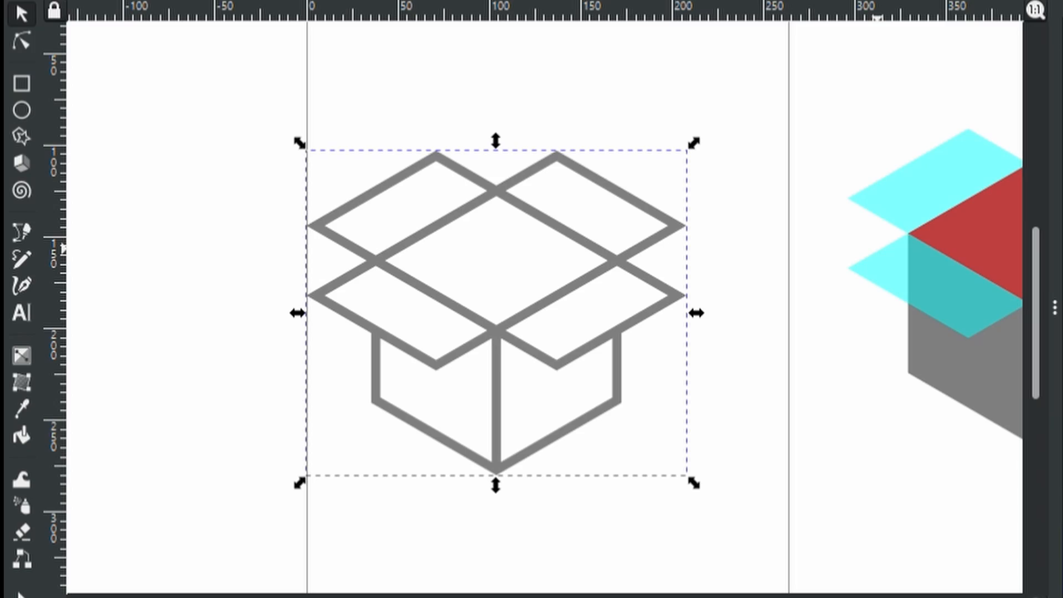
scroll(531, 307, "up", 2)
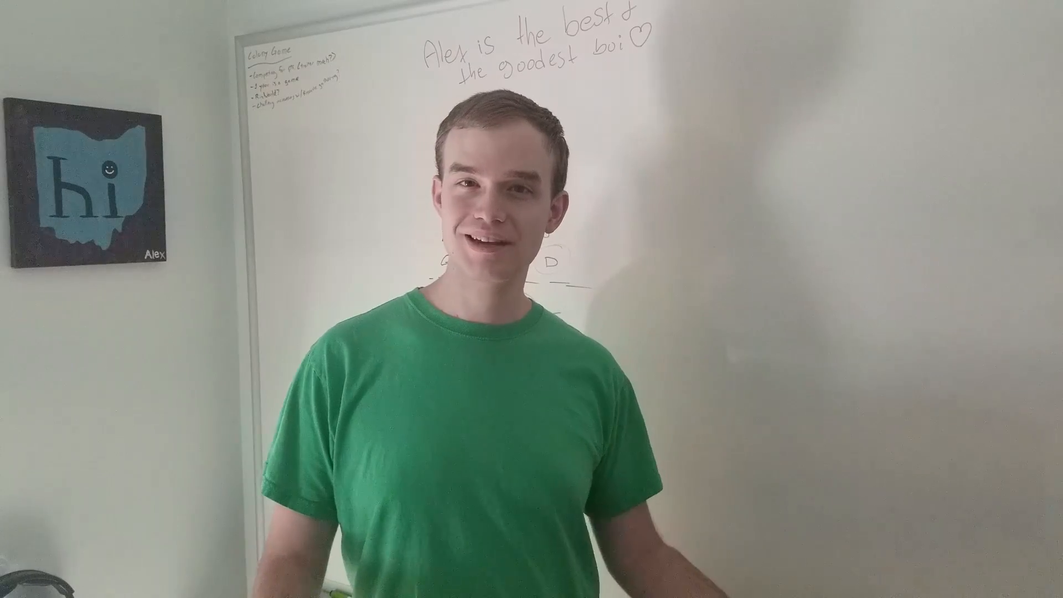